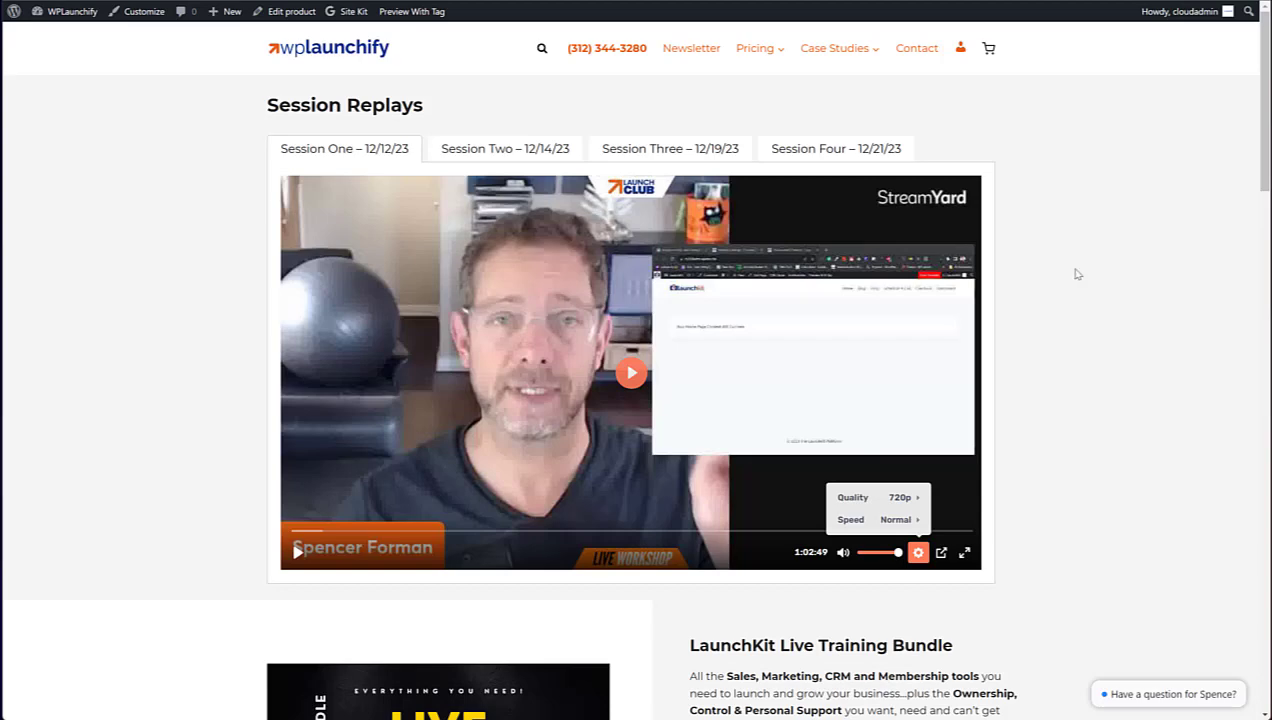
Review the Session Replays section and the LaunchKit Live Training Bundle offer on the live product page.
{"action": "scroll", "coordinate": [1073, 275], "scroll_direction": "down", "scroll_amount": 4}
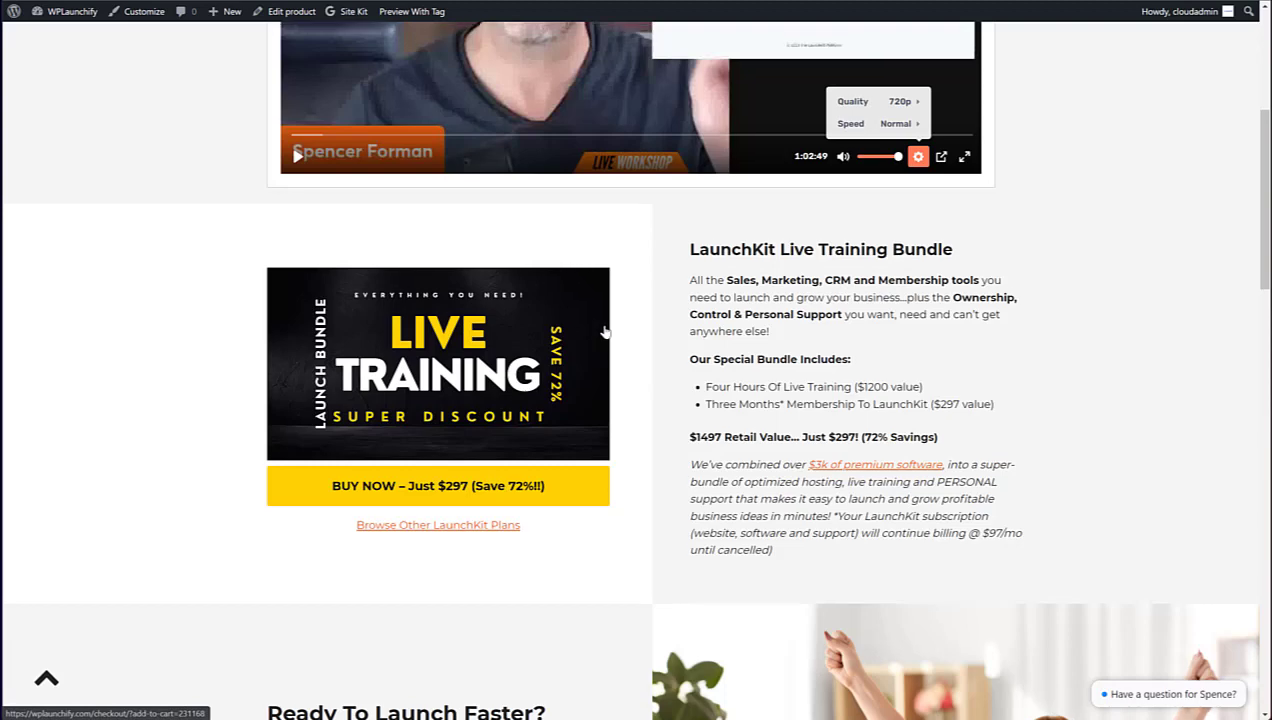
{"action": "scroll", "coordinate": [600, 330], "scroll_direction": "up", "scroll_amount": 3}
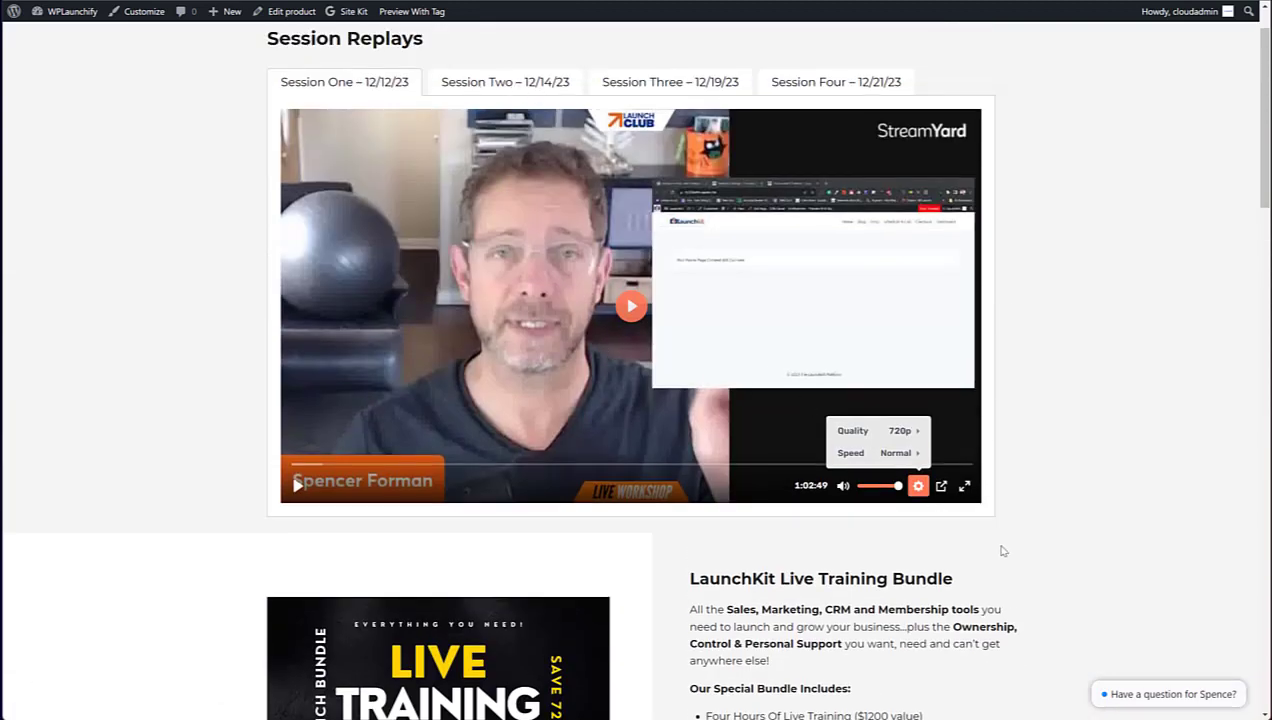
{"action": "scroll", "coordinate": [1005, 549], "scroll_direction": "down", "scroll_amount": 5}
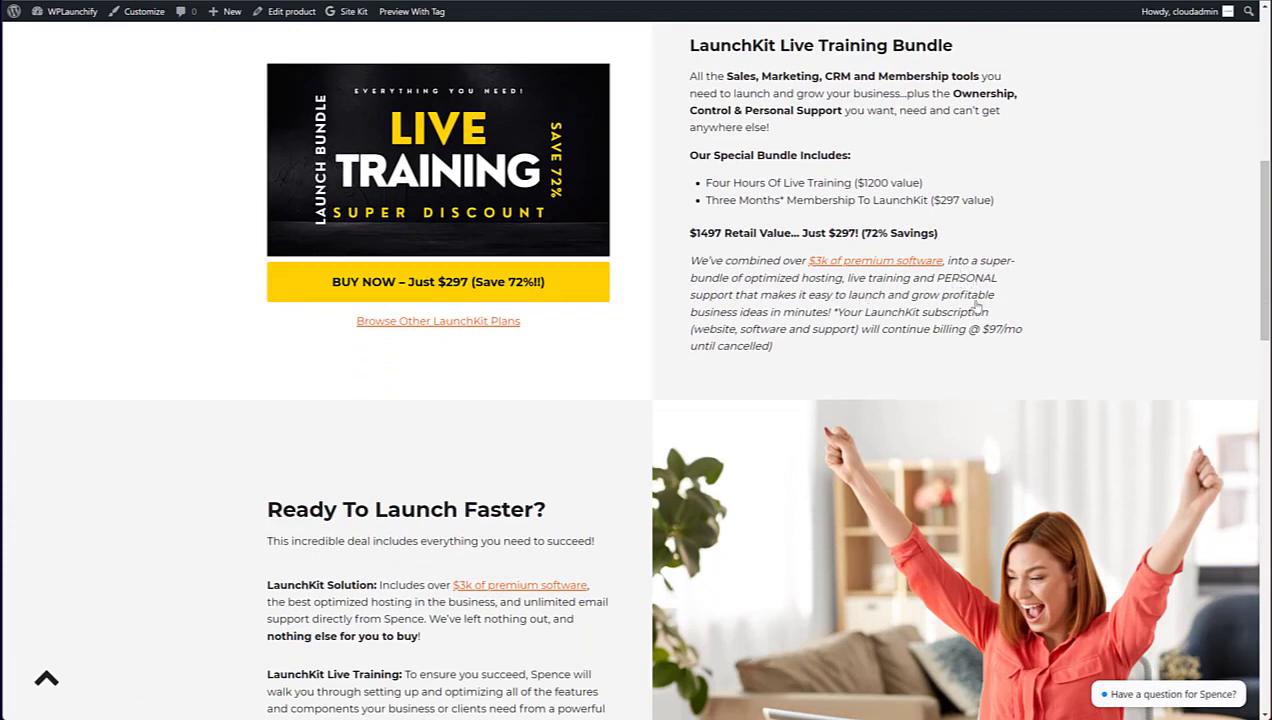
{"action": "scroll", "coordinate": [968, 310], "scroll_direction": "up", "scroll_amount": 6}
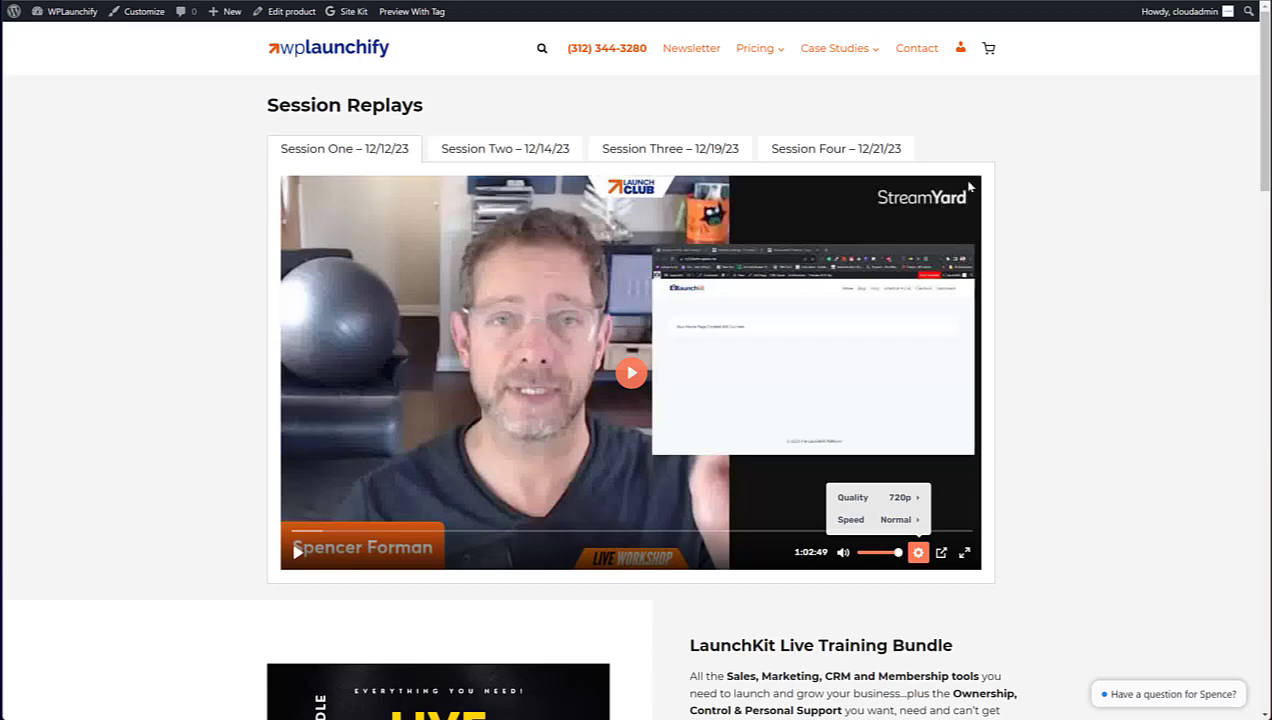
{"action": "mouse_move", "coordinate": [748, 60]}
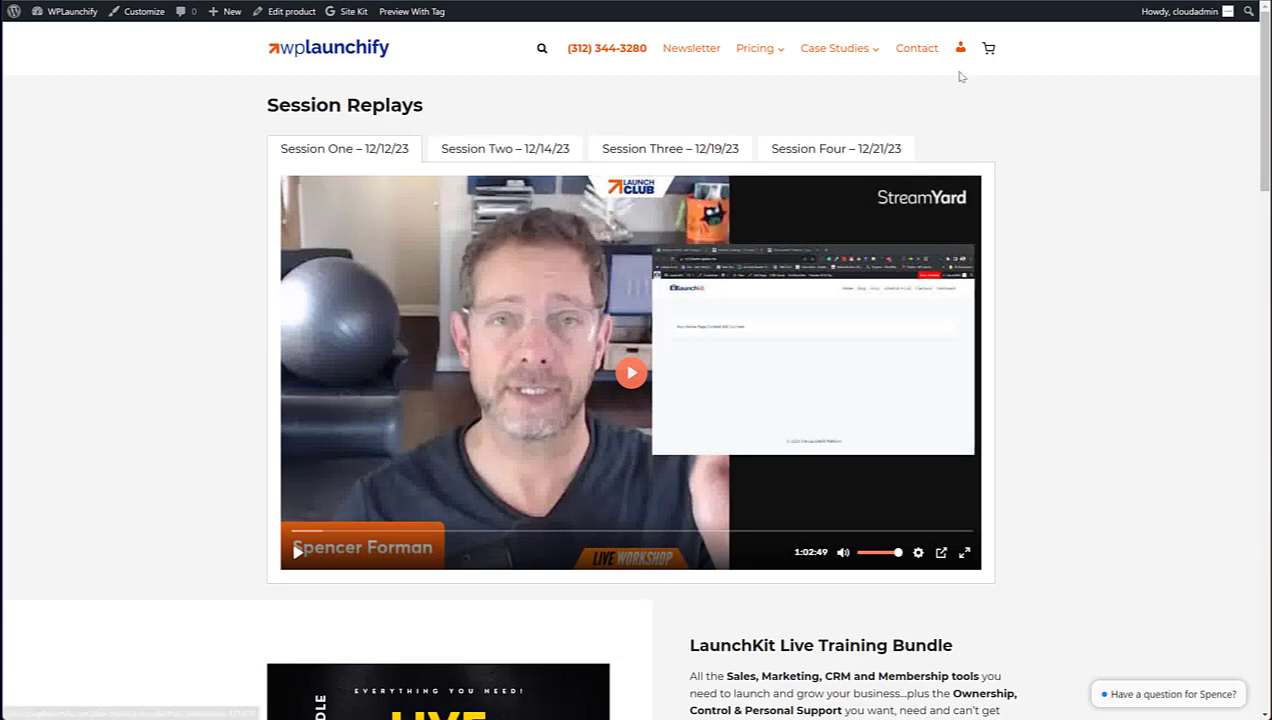
{"action": "mouse_move", "coordinate": [1154, 20]}
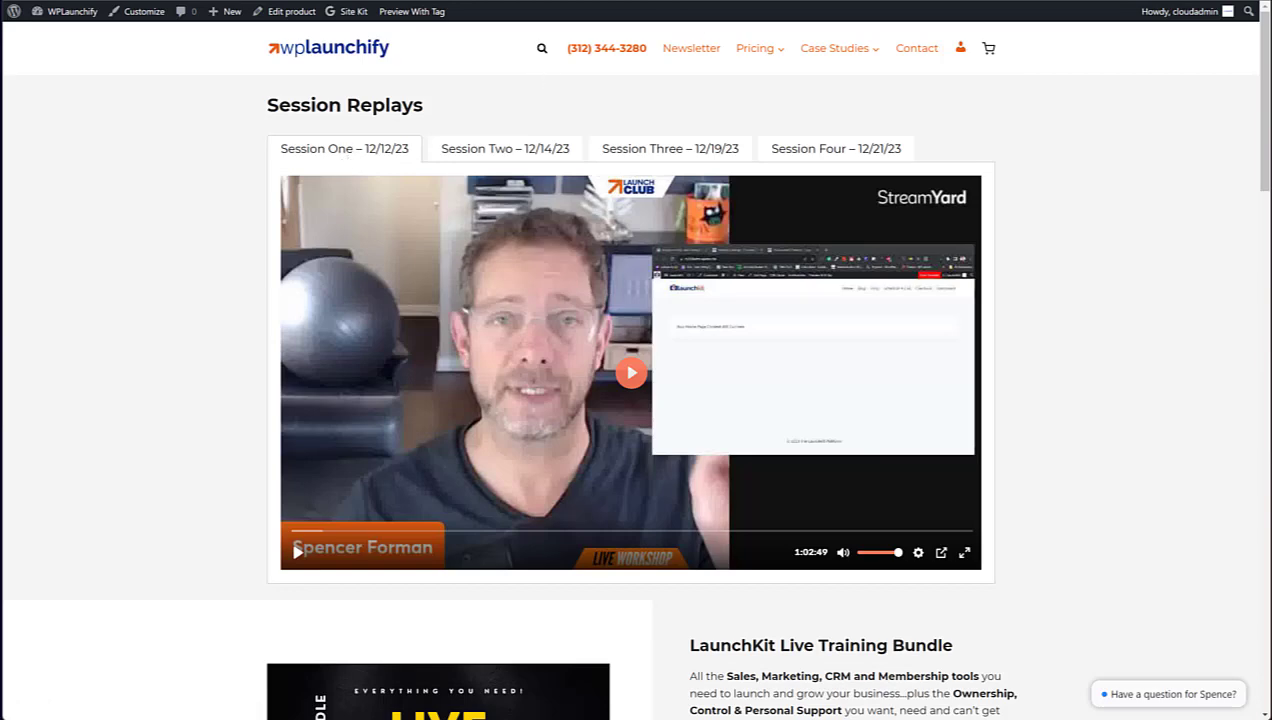
Switch to the wplaunchify-private video library, open WPLaunchKit Live Training Bundle - Session One.mp4 and copy its embed code.
{"action": "left_click", "coordinate": [600, 1]}
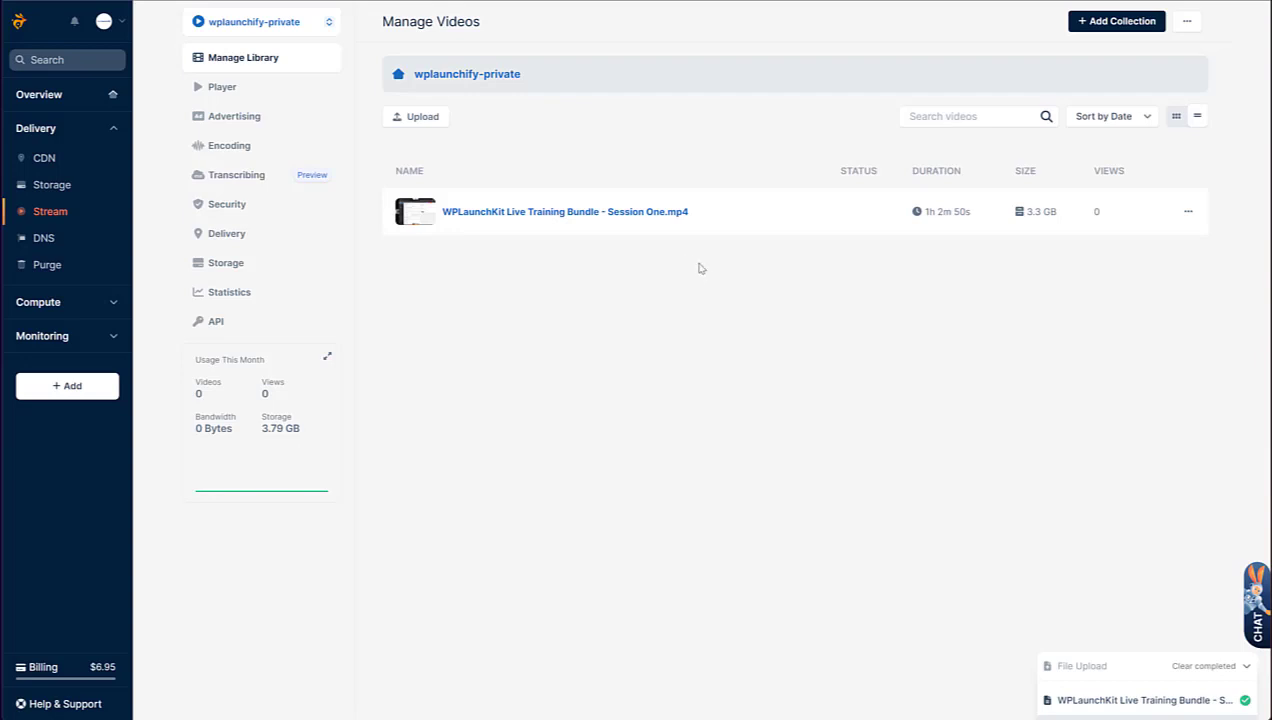
{"action": "left_click", "coordinate": [645, 213]}
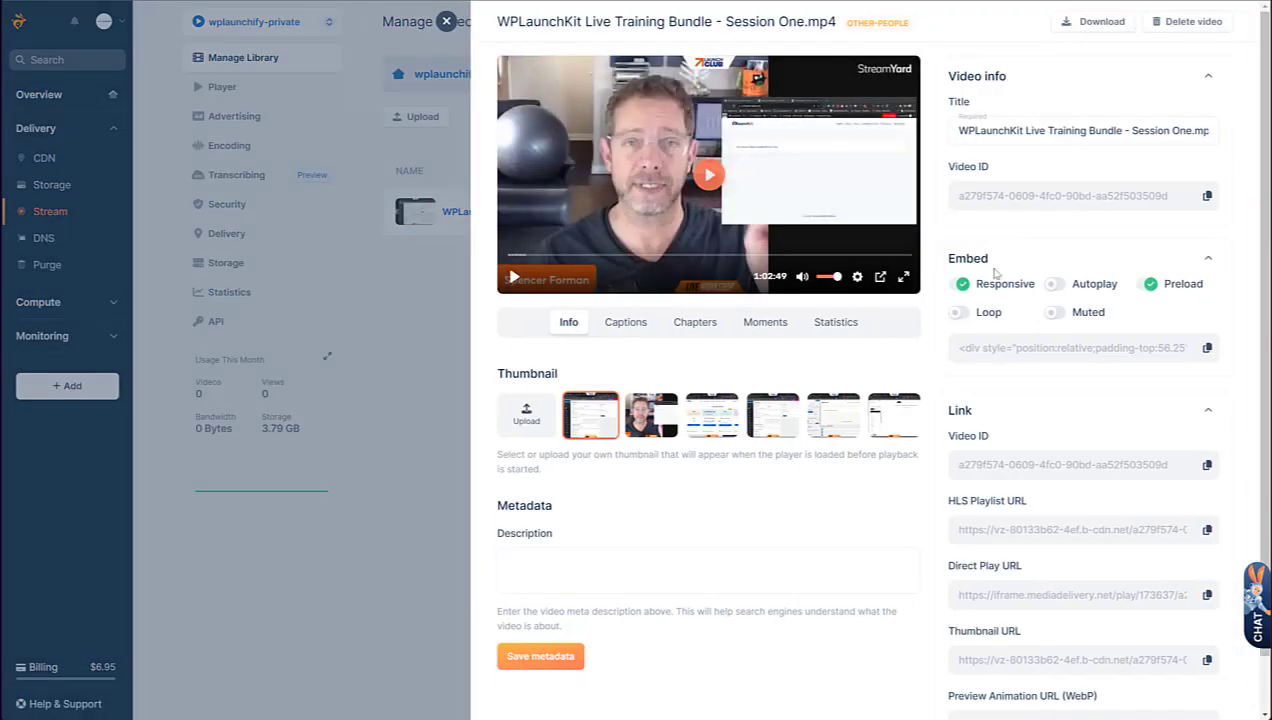
{"action": "left_click", "coordinate": [1201, 350]}
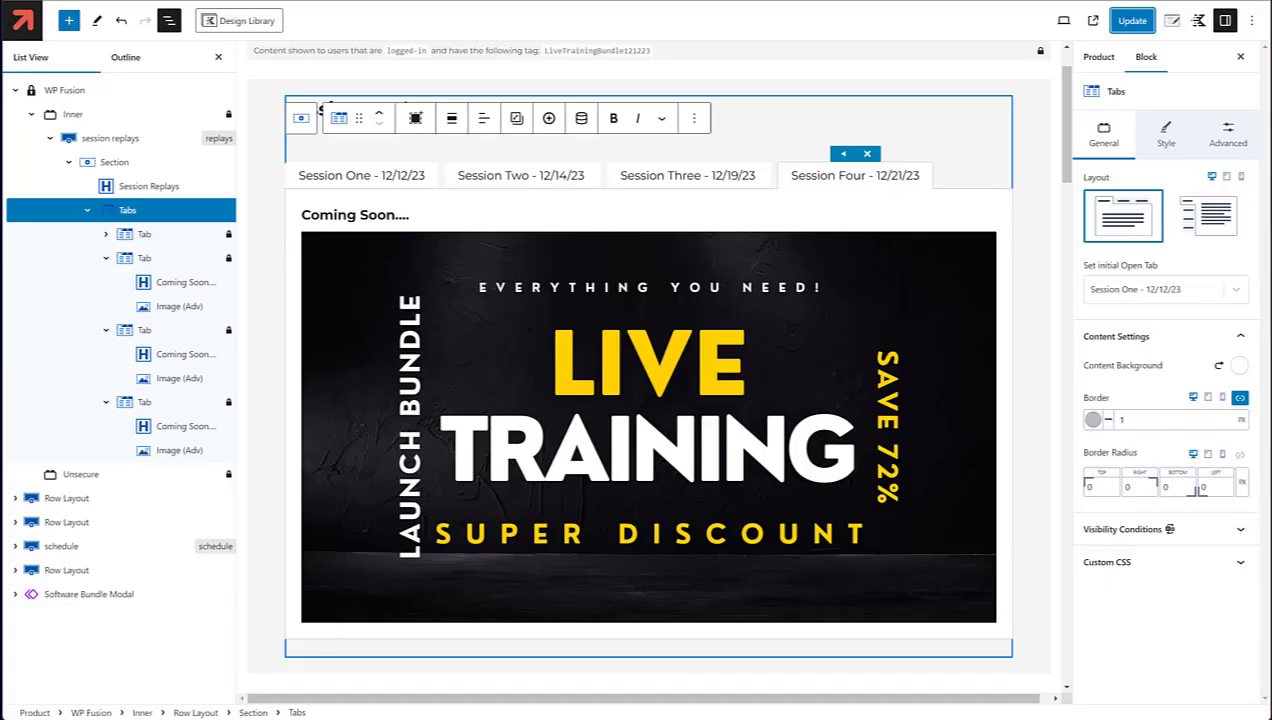
In the WordPress product editor, collapse the block tree and select the WP Fusion block to check its required tags.
{"action": "left_click", "coordinate": [140, 91]}
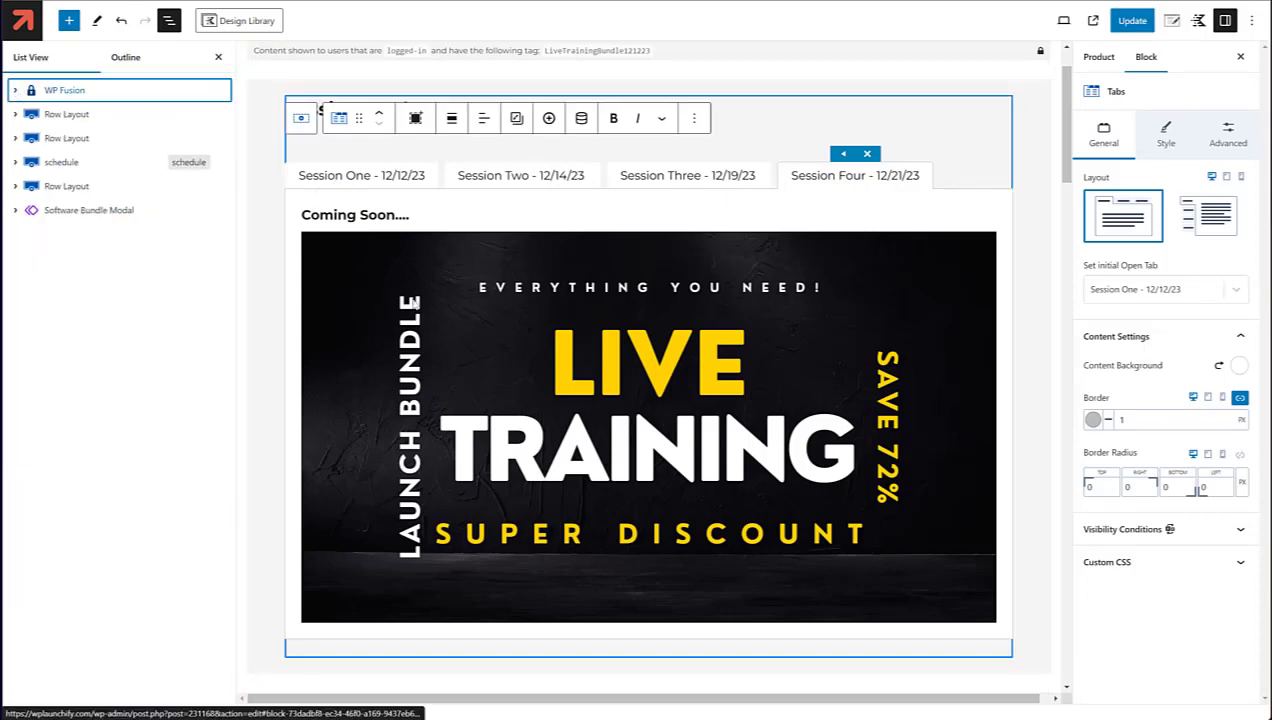
{"action": "scroll", "coordinate": [413, 301], "scroll_direction": "up", "scroll_amount": 2}
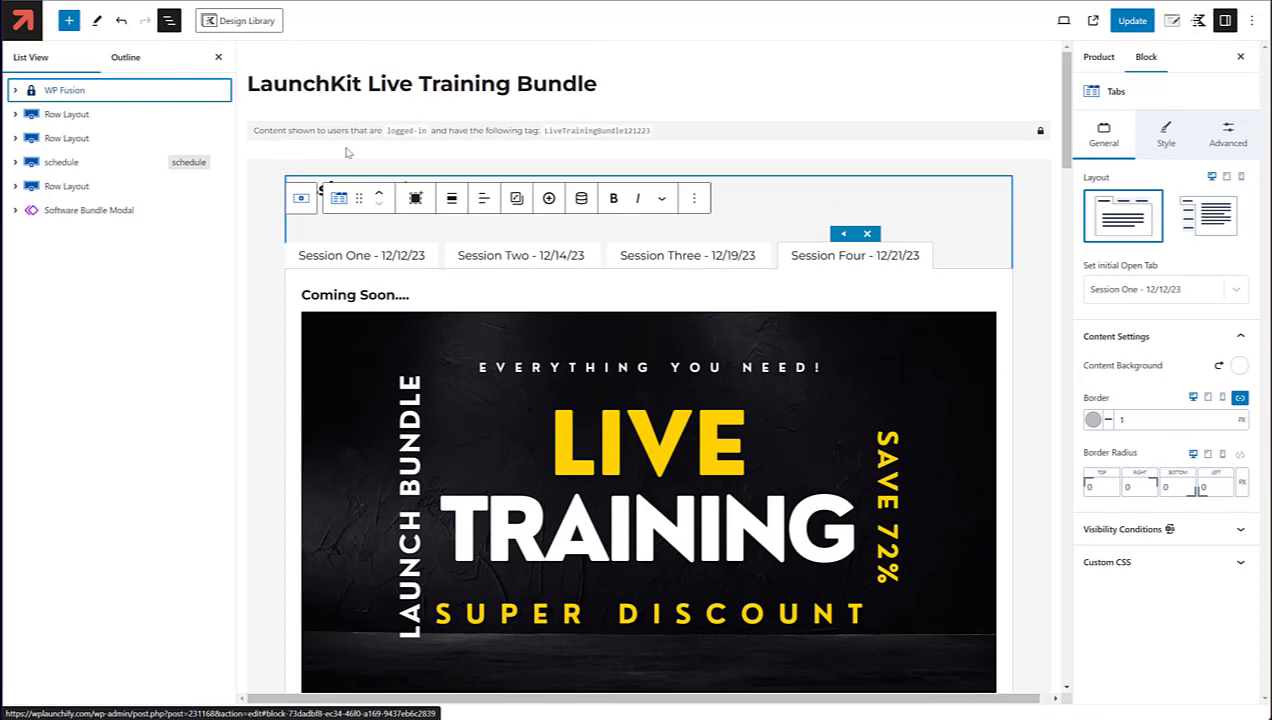
{"action": "left_click", "coordinate": [128, 93]}
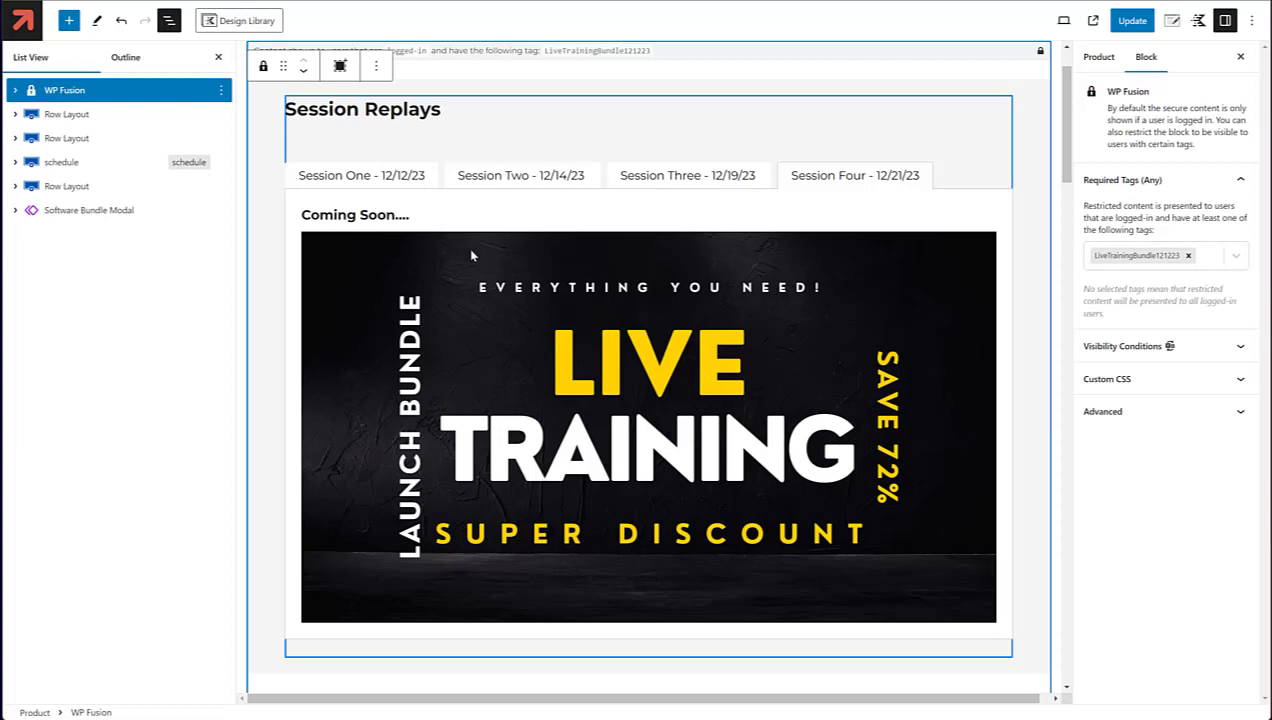
Expand the WP Fusion block through Inner and the session replays row to expose its nested blocks.
{"action": "left_click", "coordinate": [15, 90]}
{"action": "left_click", "coordinate": [31, 115]}
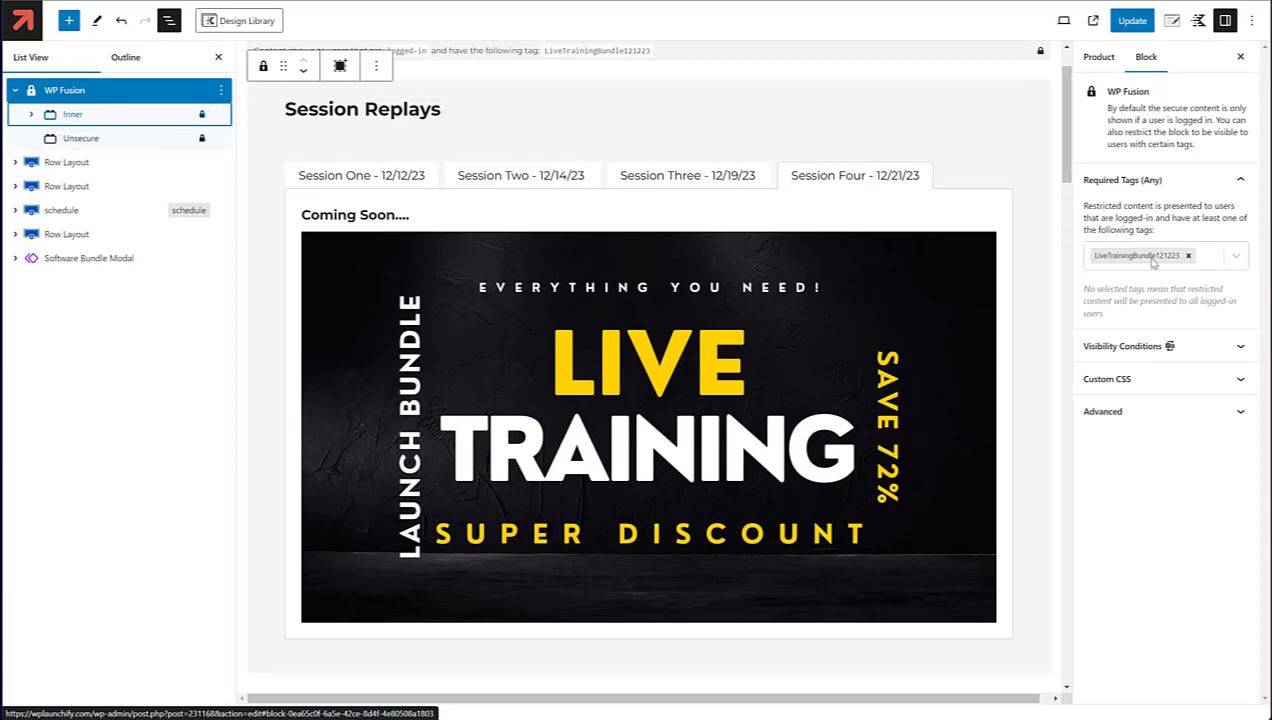
{"action": "left_click", "coordinate": [31, 115]}
{"action": "left_click", "coordinate": [49, 138]}
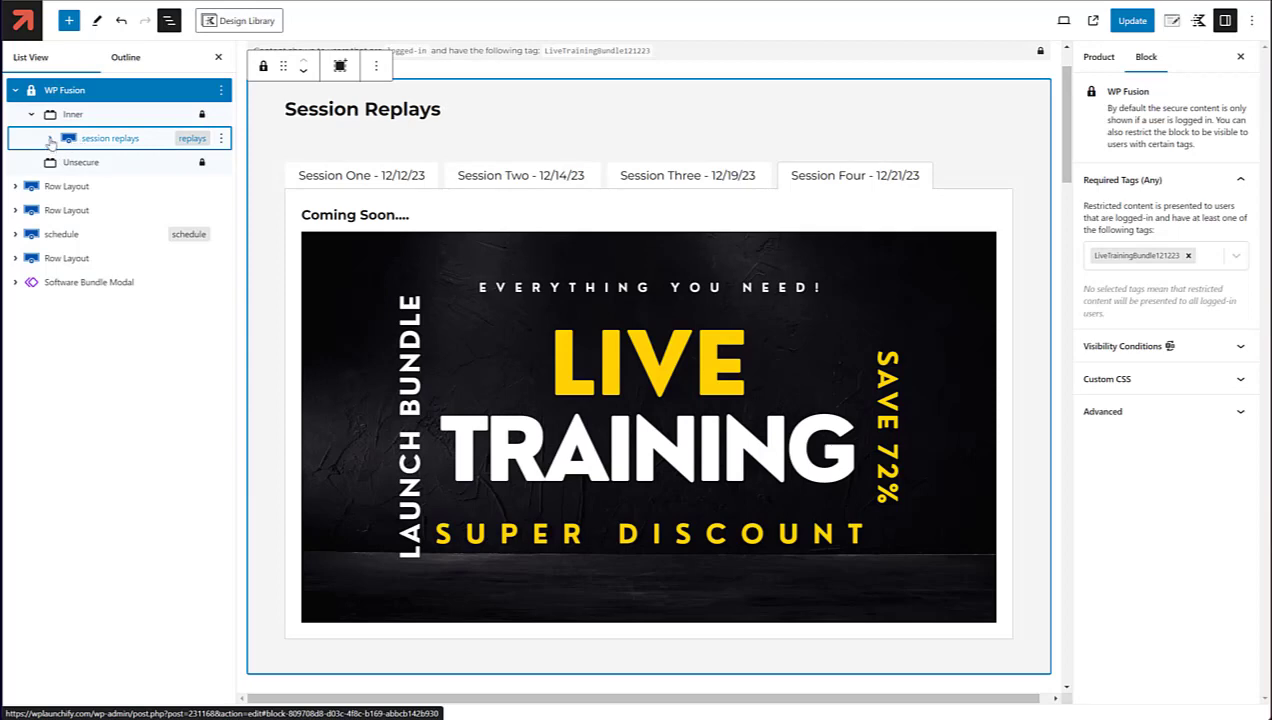
{"action": "left_click", "coordinate": [50, 139]}
Select the session replays row and inspect its style and layout settings, including the content max width option.
{"action": "left_click", "coordinate": [72, 140]}
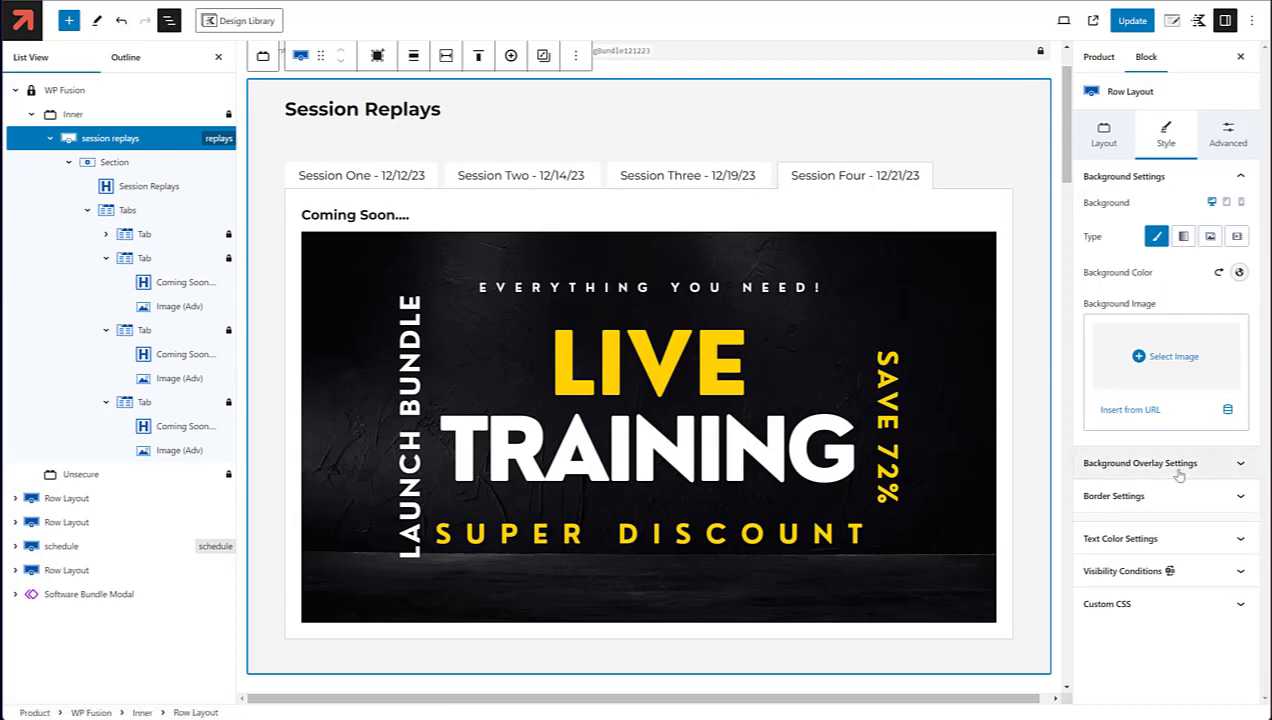
{"action": "left_click", "coordinate": [1103, 135]}
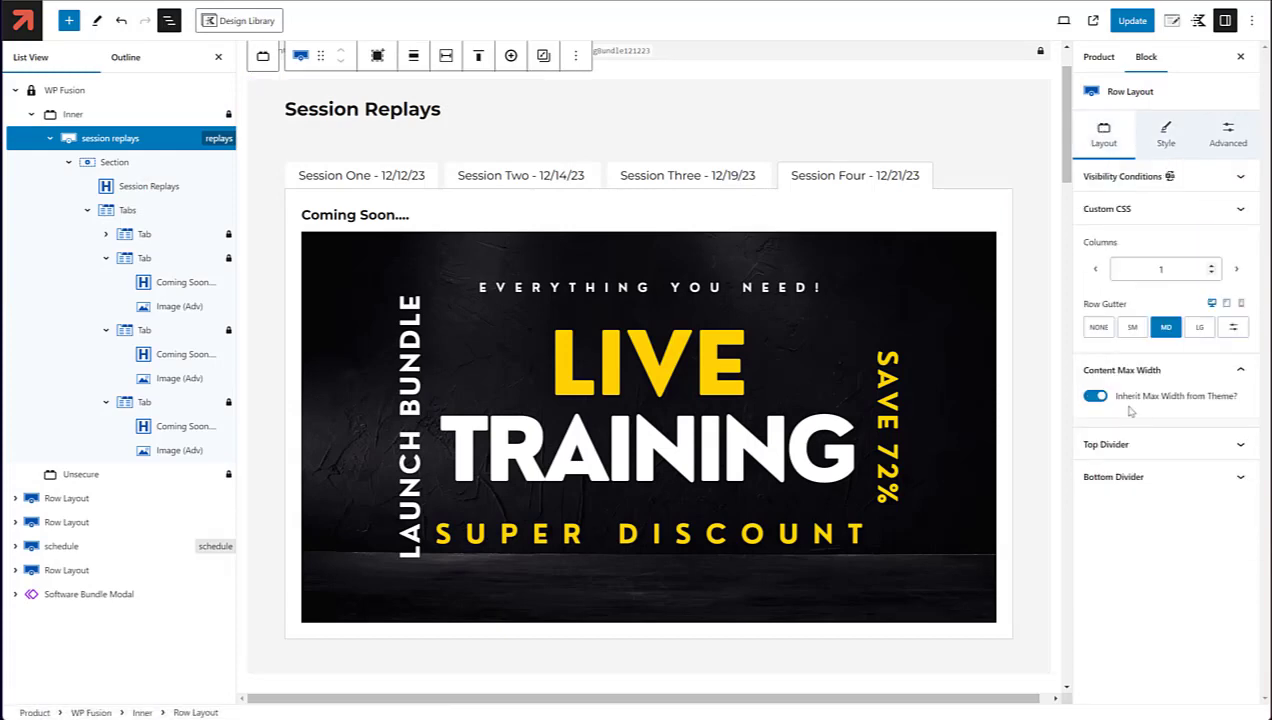
{"action": "left_click_drag", "start_coordinate": [1120, 396], "coordinate": [1228, 398]}
{"action": "left_click", "coordinate": [1168, 140]}
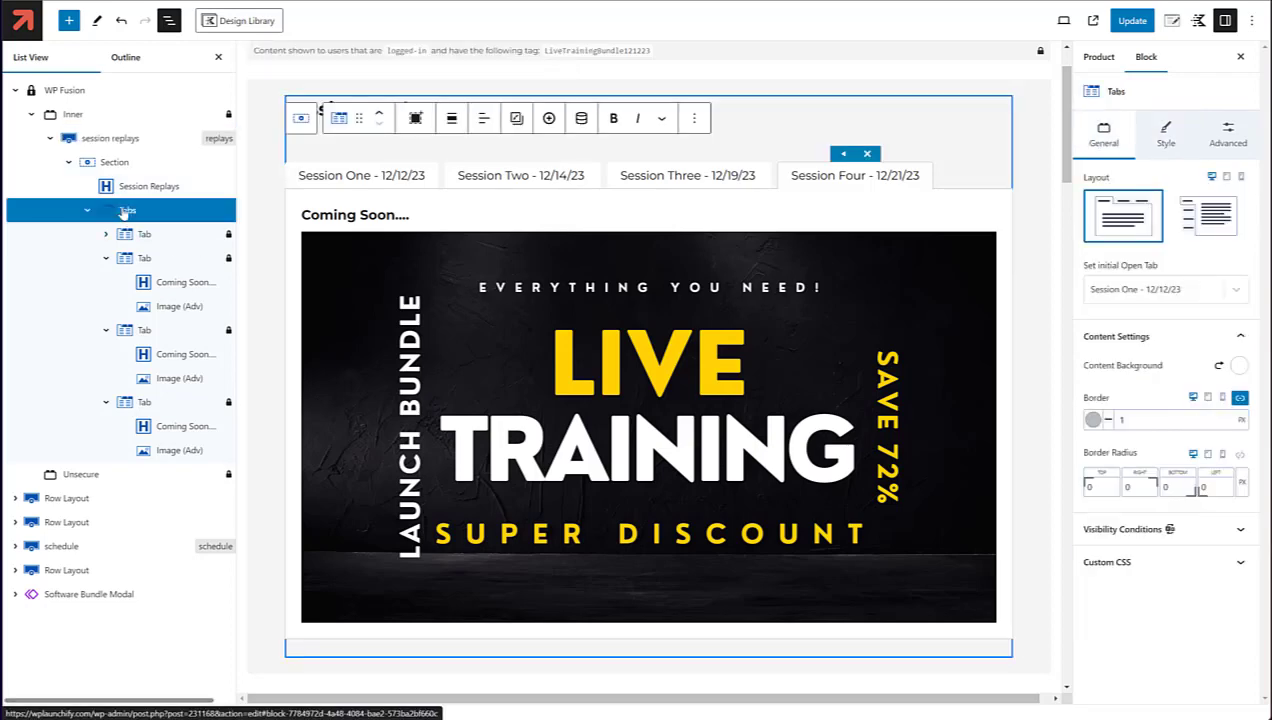
View the content of each session tab from Session One to Session Four, ending on Session One.
{"action": "left_click", "coordinate": [346, 177]}
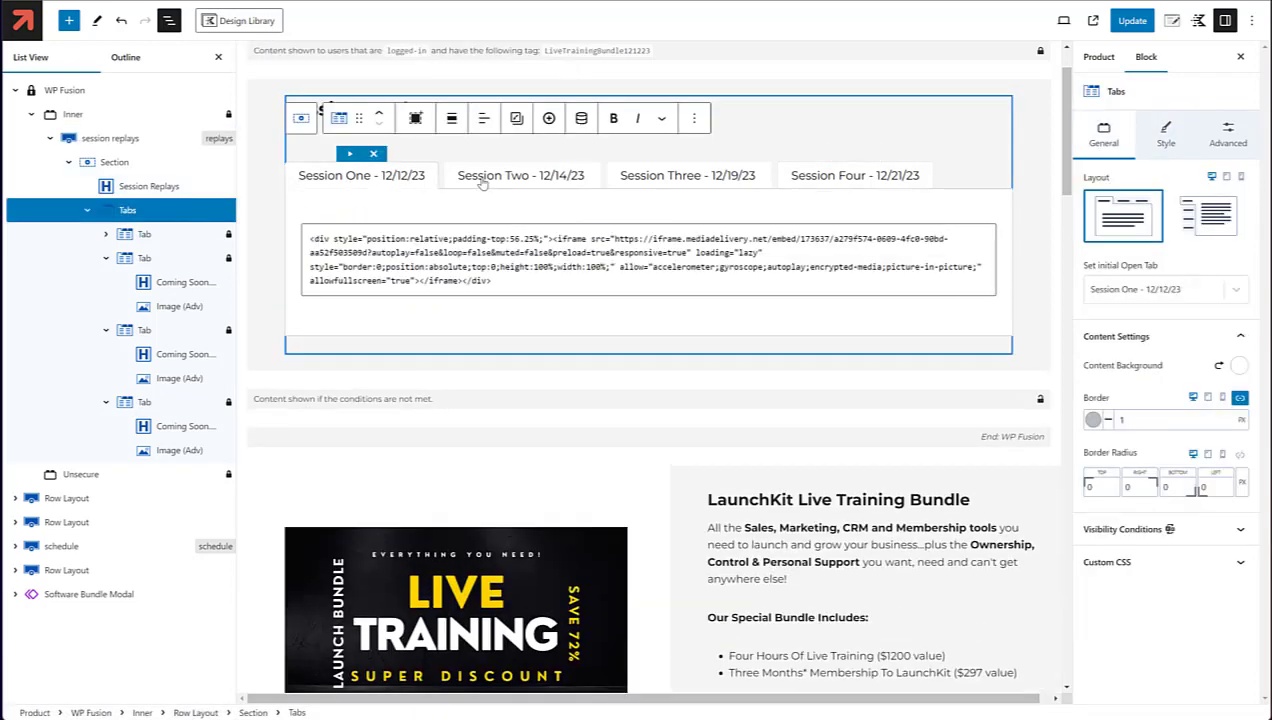
{"action": "left_click", "coordinate": [483, 178]}
{"action": "left_click", "coordinate": [630, 178]}
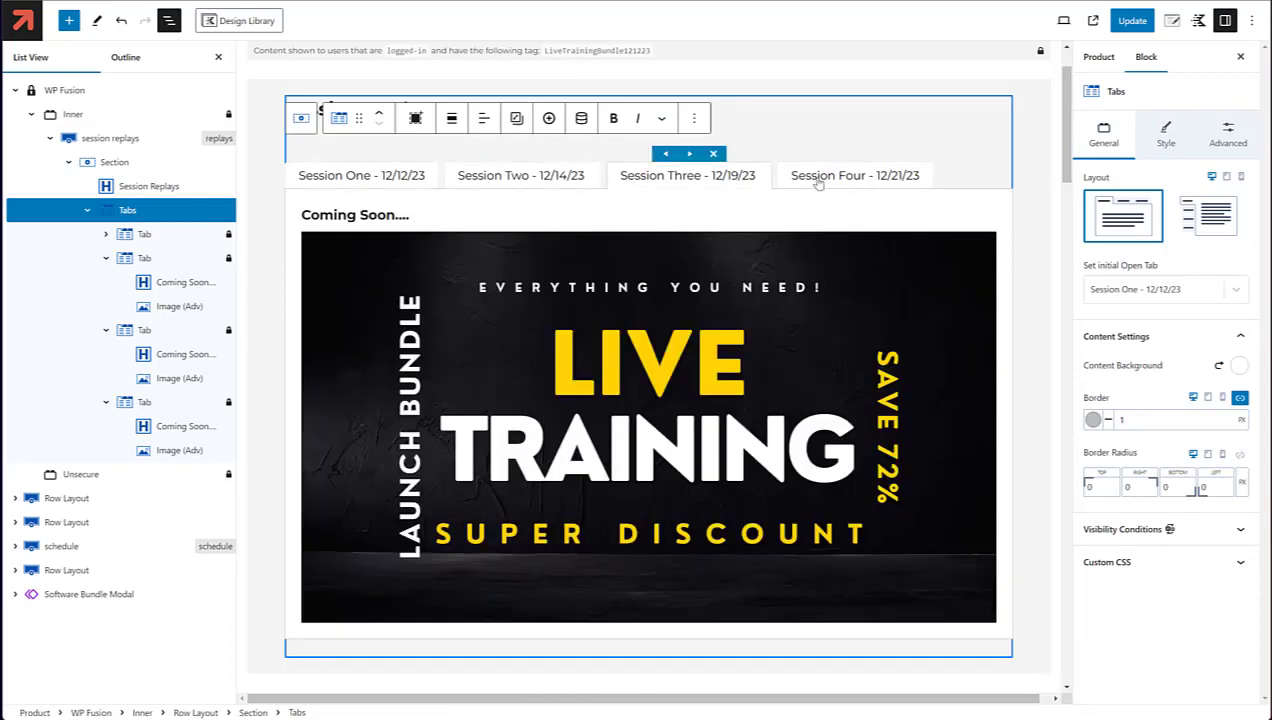
{"action": "left_click", "coordinate": [808, 177]}
{"action": "left_click", "coordinate": [354, 177]}
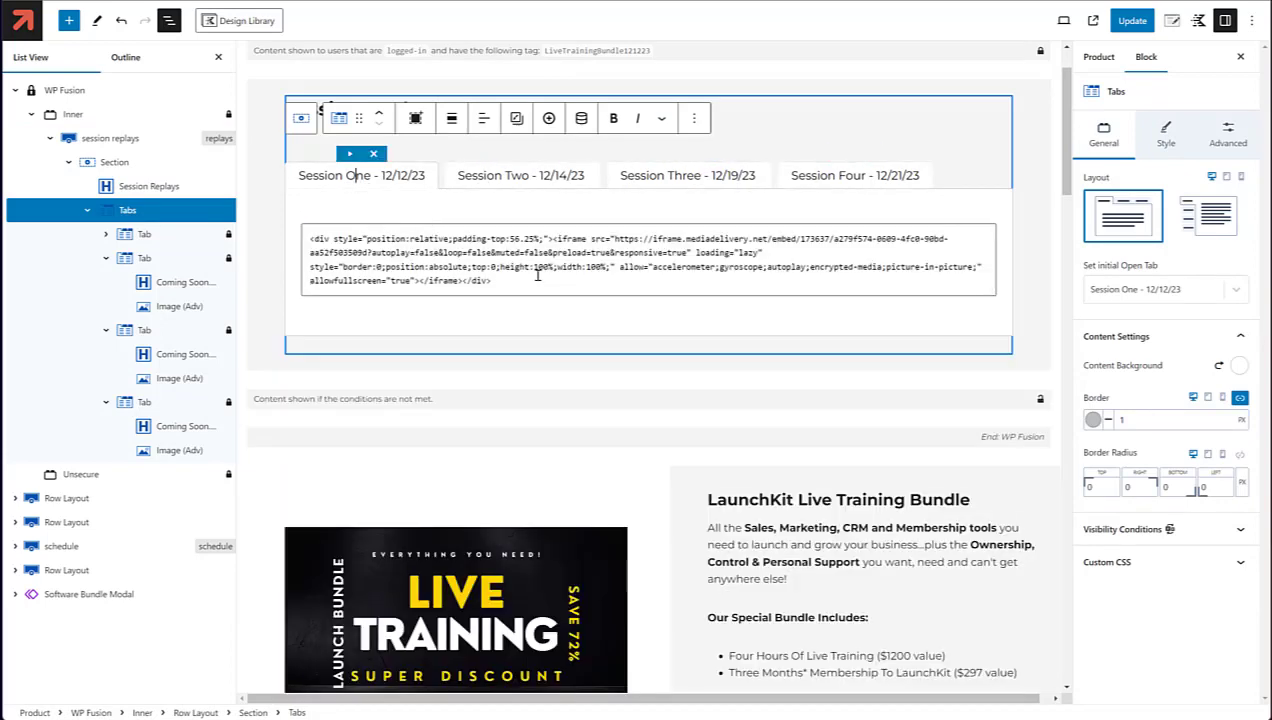
Select the iframe embed code in the Session One tab's Custom HTML block and preview the embedded video.
{"action": "left_click_drag", "start_coordinate": [548, 279], "coordinate": [312, 238]}
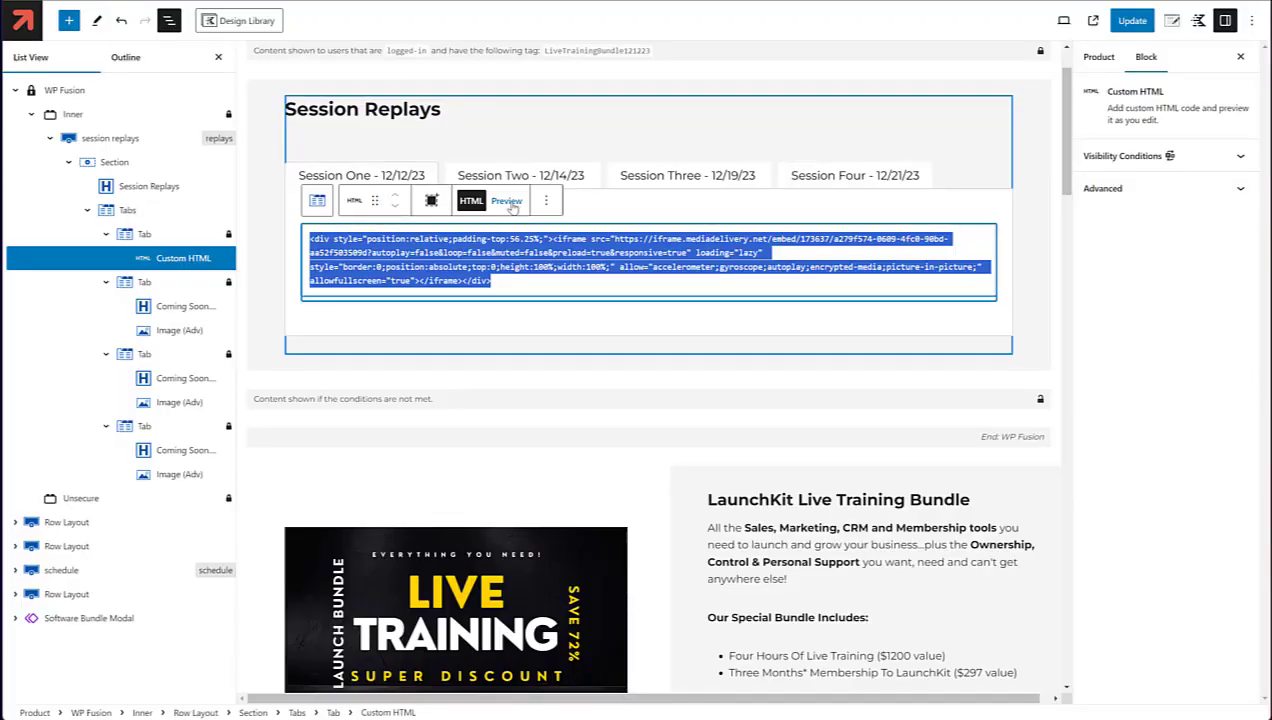
{"action": "left_click", "coordinate": [507, 201]}
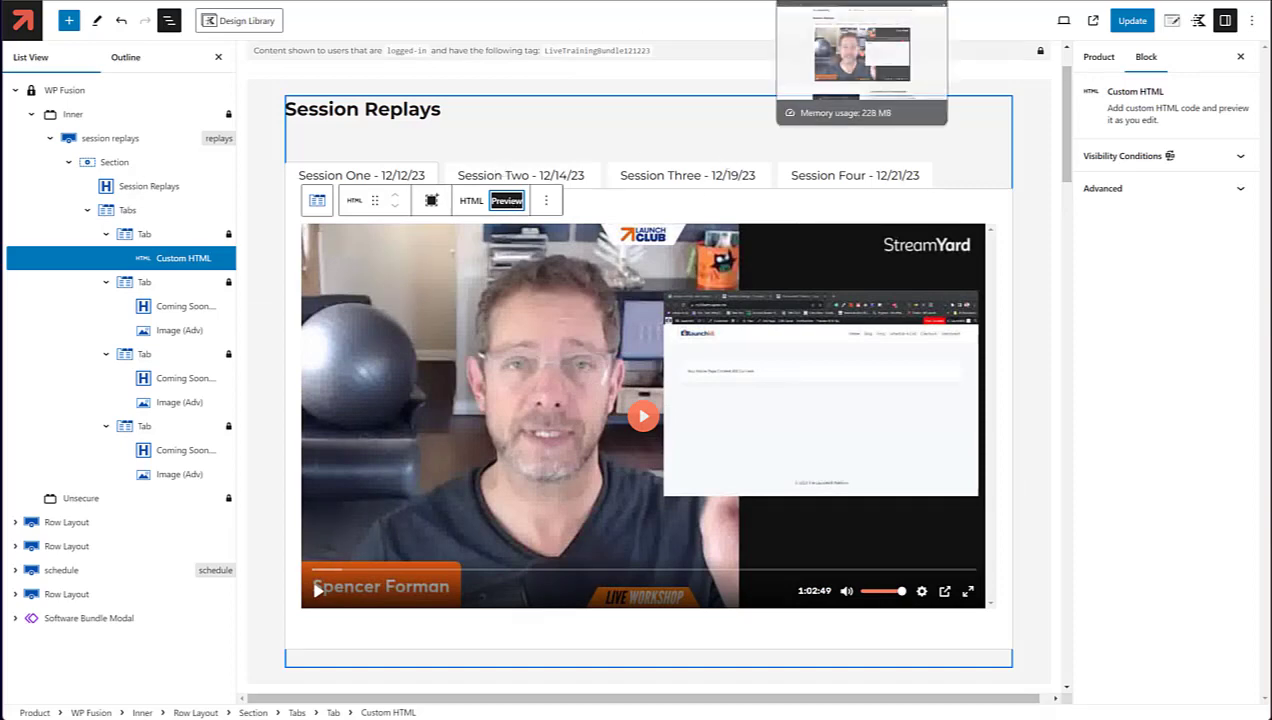
{"action": "left_click", "coordinate": [838, 1]}
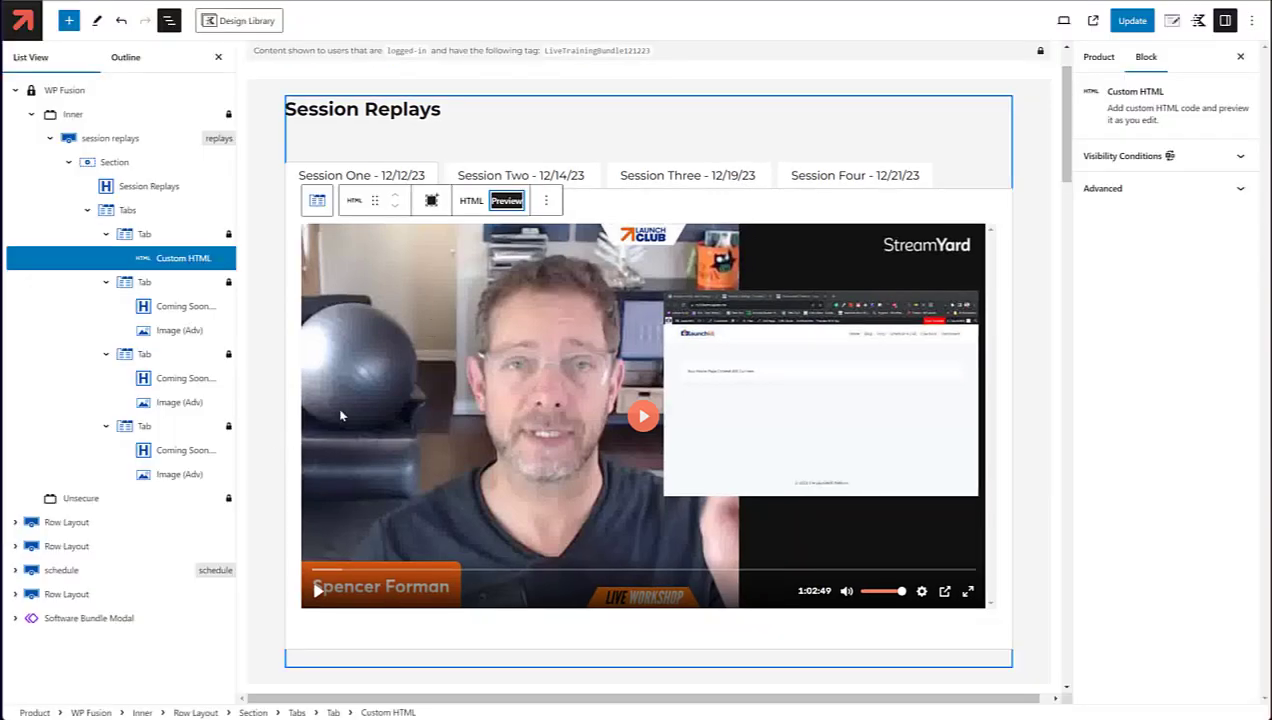
Examine the page content and the product's subscription data, and recheck the WP Fusion block's required tags.
{"action": "scroll", "coordinate": [370, 420], "scroll_direction": "down", "scroll_amount": 3}
{"action": "scroll", "coordinate": [374, 430], "scroll_direction": "down", "scroll_amount": 15}
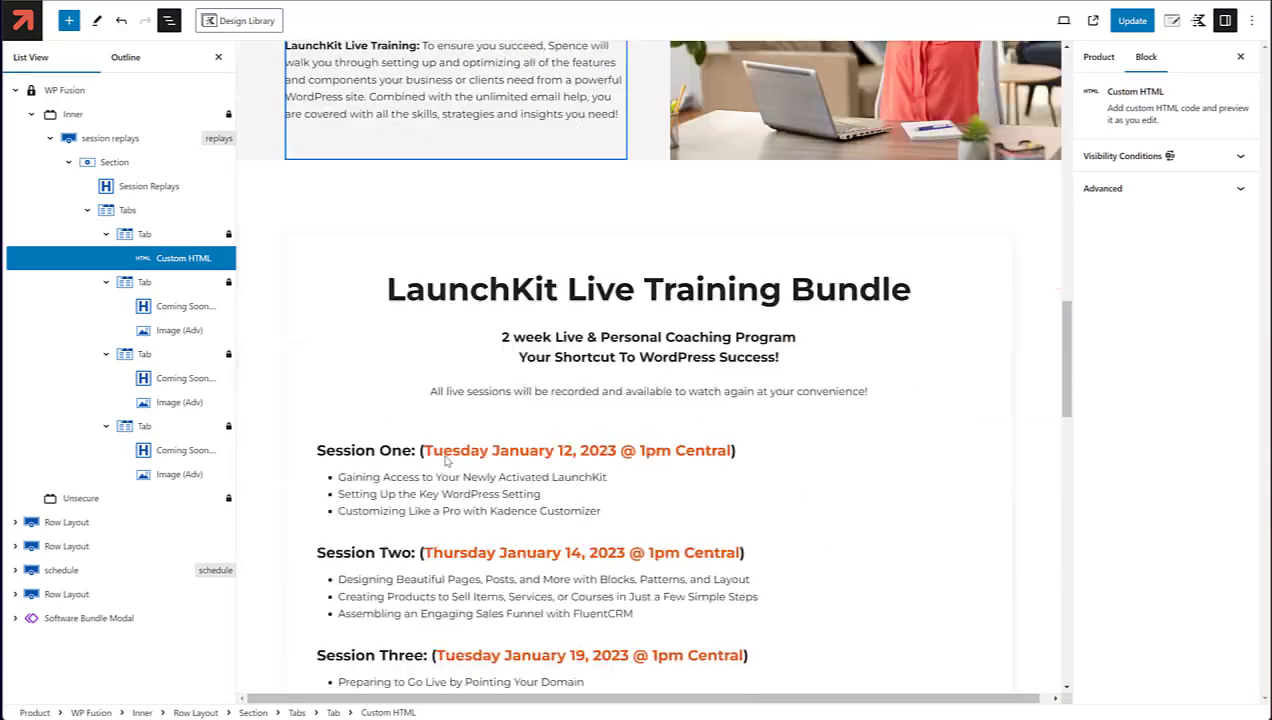
{"action": "scroll", "coordinate": [447, 460], "scroll_direction": "down", "scroll_amount": 10}
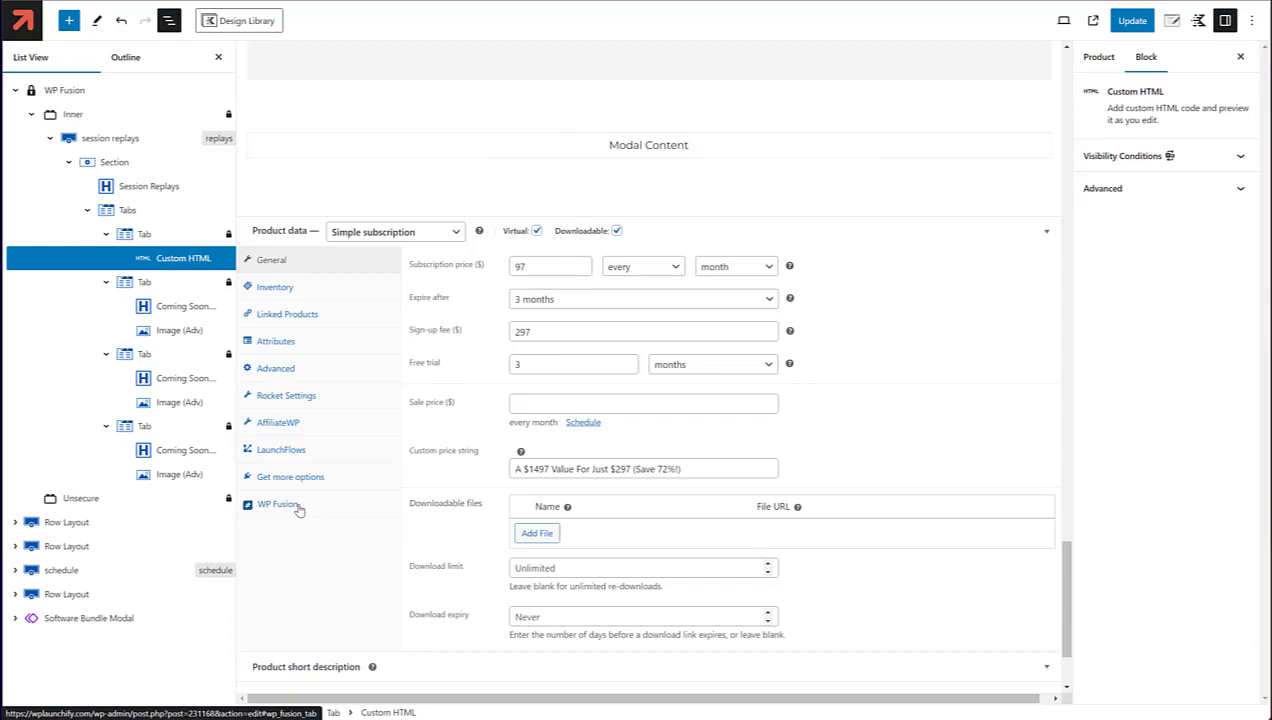
{"action": "scroll", "coordinate": [344, 489], "scroll_direction": "up", "scroll_amount": 15}
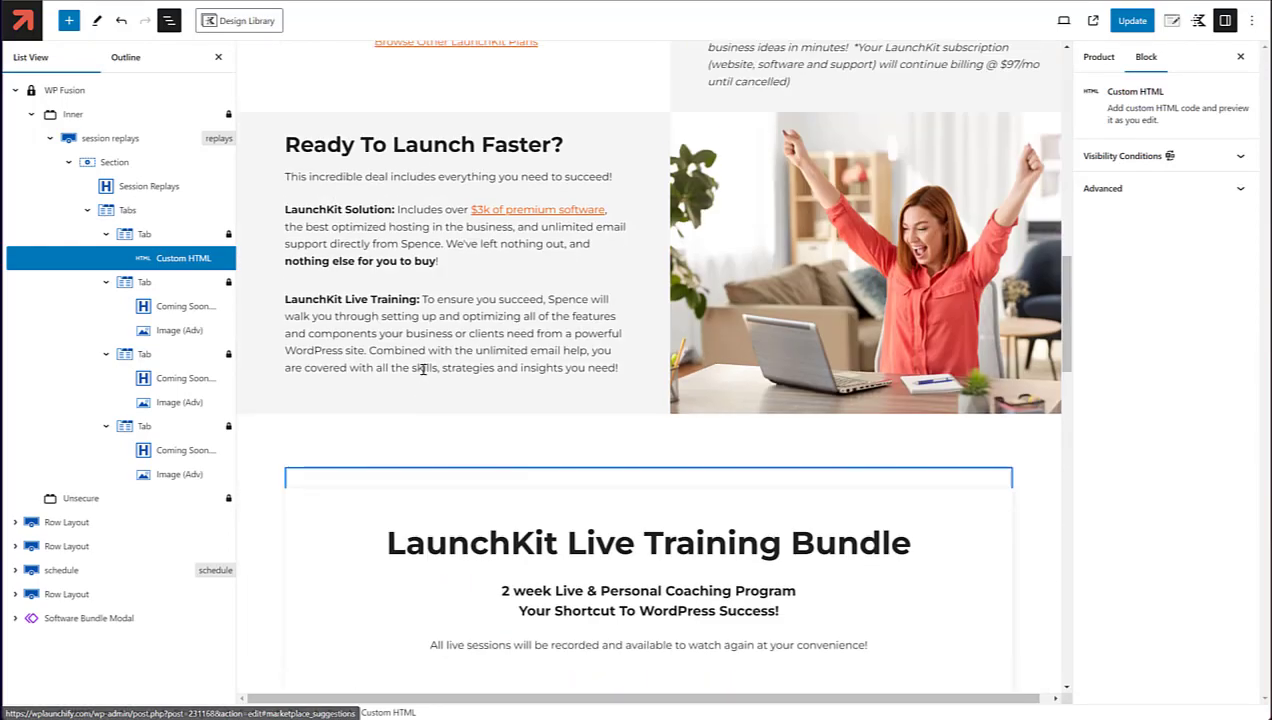
{"action": "scroll", "coordinate": [680, 336], "scroll_direction": "up", "scroll_amount": 8}
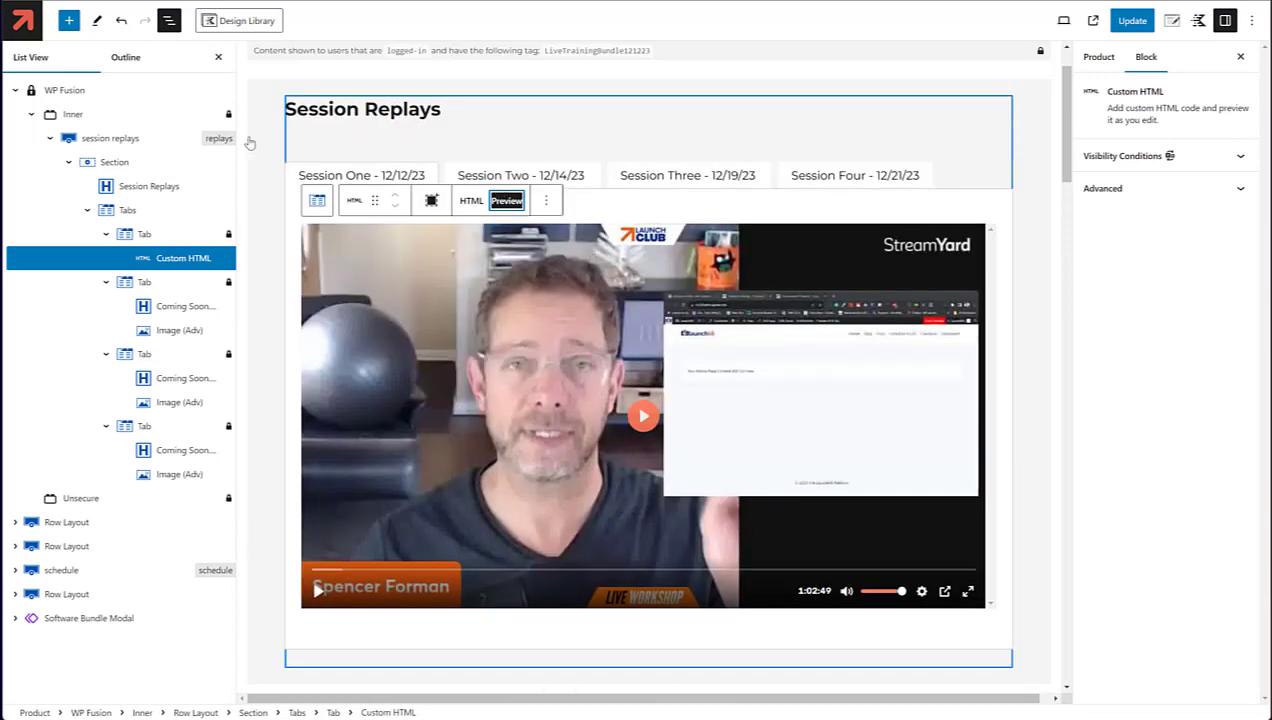
{"action": "left_click", "coordinate": [114, 92]}
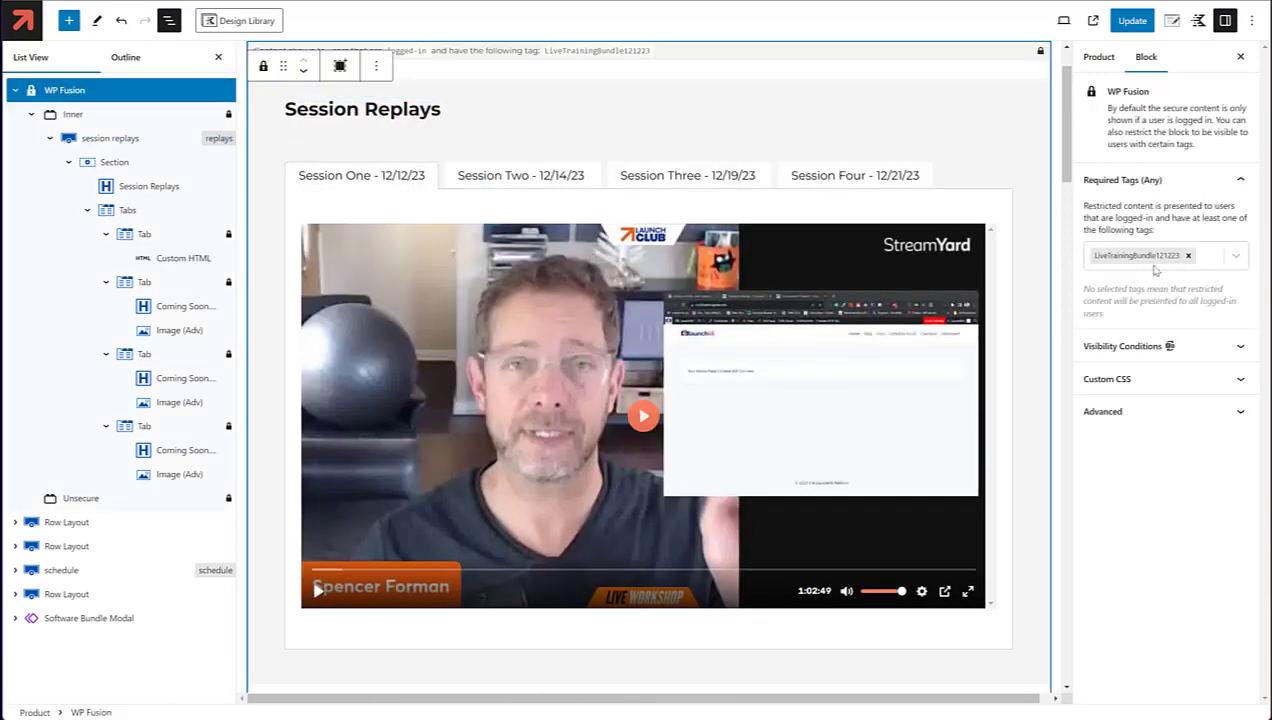
Open the product page in a private browser window and review what a logged-out visitor sees.
{"action": "right_click", "coordinate": [1095, 24]}
{"action": "left_click", "coordinate": [1130, 68]}
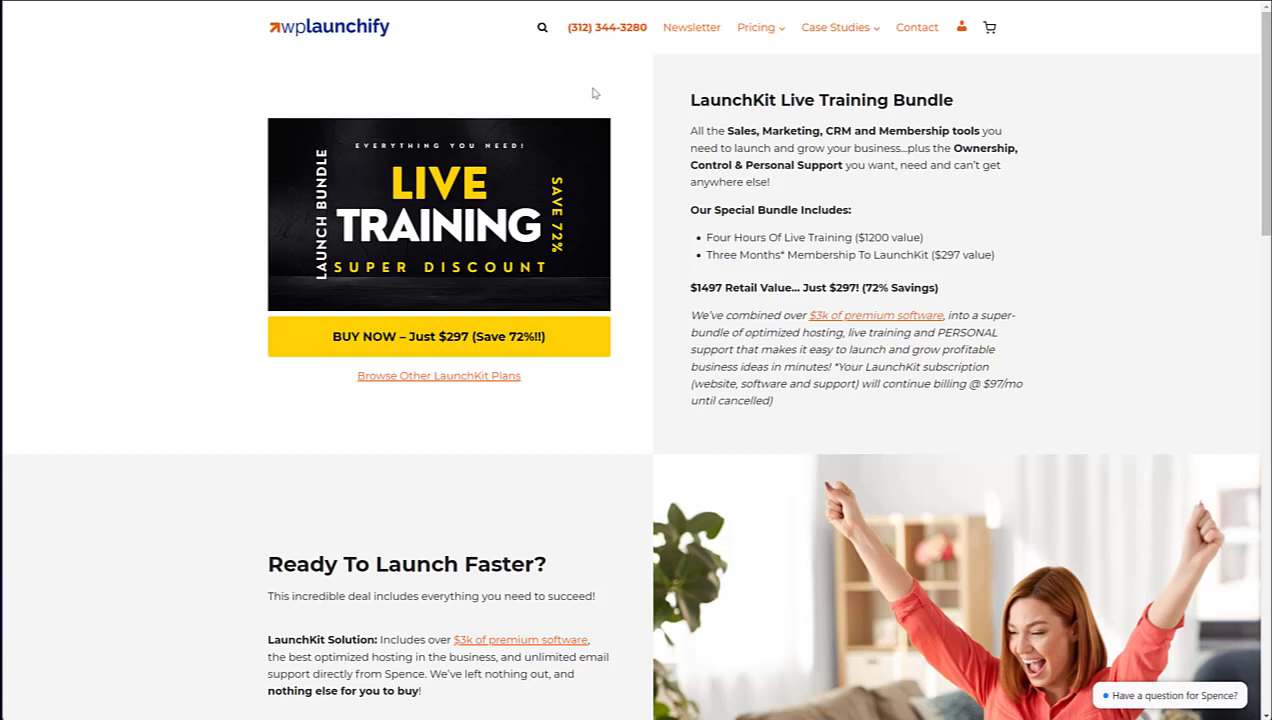
{"action": "scroll", "coordinate": [668, 192], "scroll_direction": "down", "scroll_amount": 10}
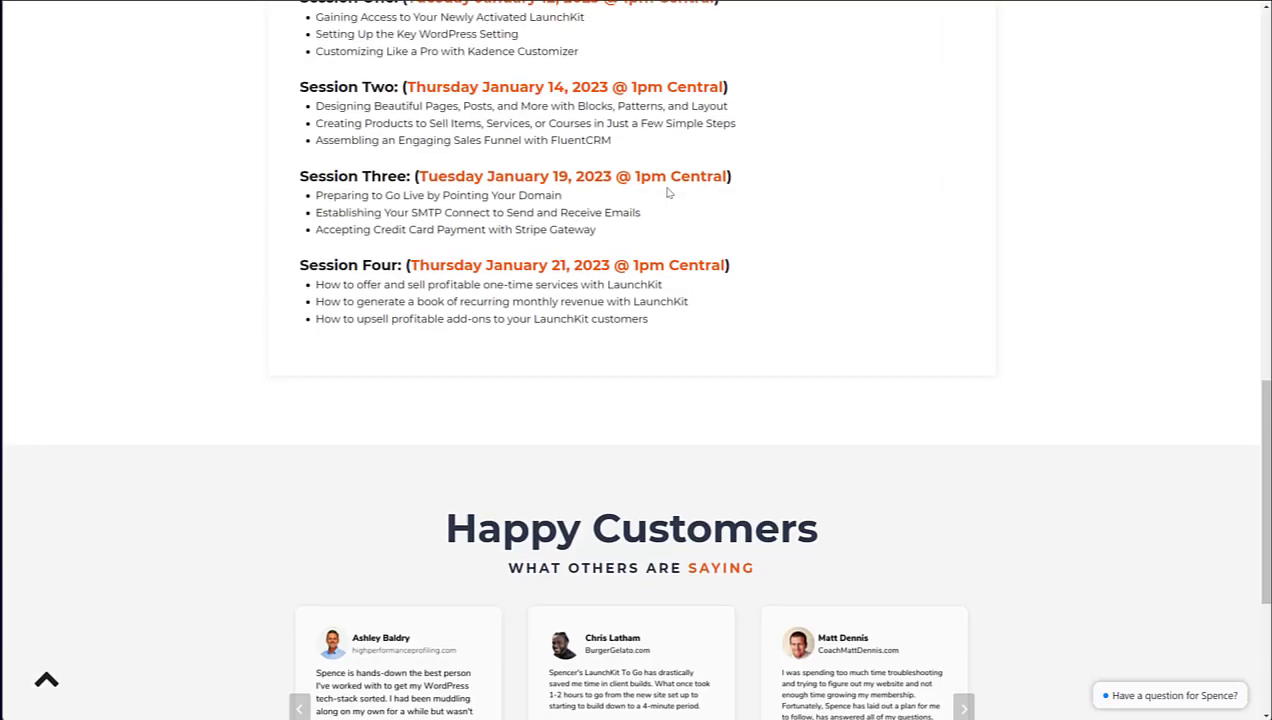
{"action": "scroll", "coordinate": [668, 192], "scroll_direction": "down", "scroll_amount": 4}
{"action": "scroll", "coordinate": [642, 216], "scroll_direction": "up", "scroll_amount": 15}
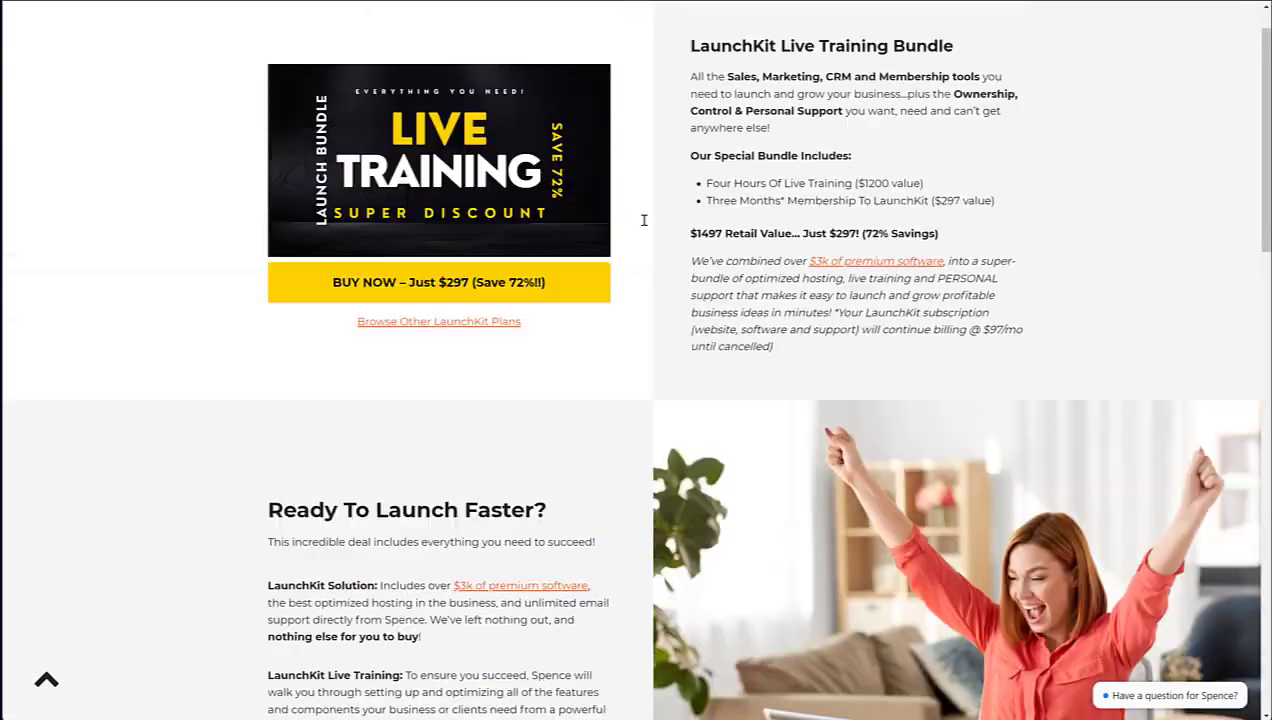
{"action": "scroll", "coordinate": [644, 220], "scroll_direction": "up", "scroll_amount": 1}
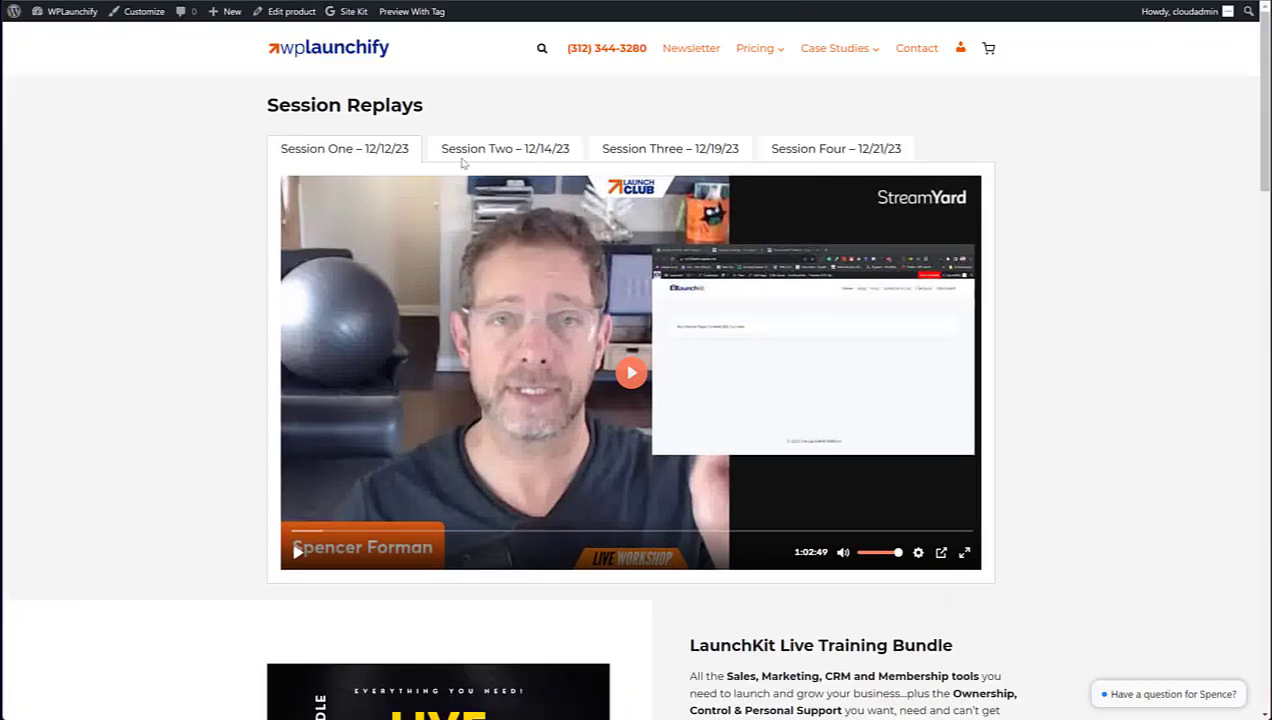
Review the logged-in version of the product page from the session replays down to the live session schedule.
{"action": "scroll", "coordinate": [495, 202], "scroll_direction": "down", "scroll_amount": 3}
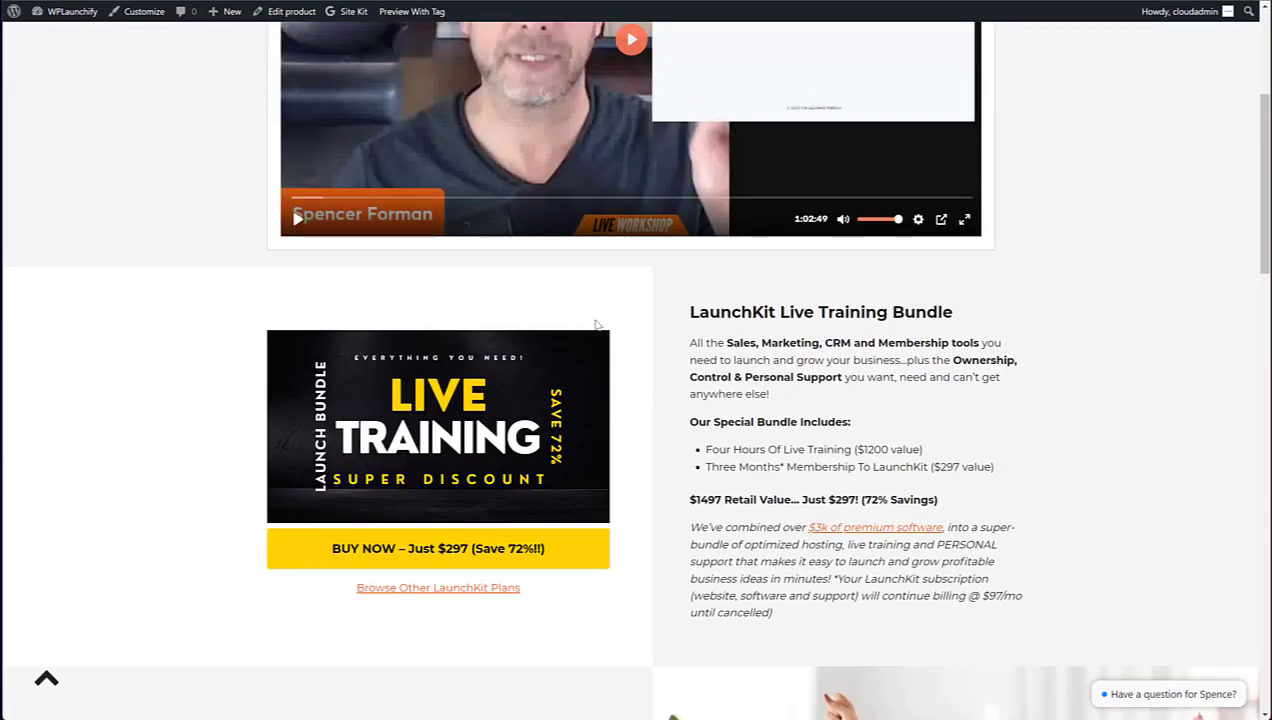
{"action": "scroll", "coordinate": [750, 338], "scroll_direction": "down", "scroll_amount": 3}
{"action": "scroll", "coordinate": [752, 338], "scroll_direction": "down", "scroll_amount": 5}
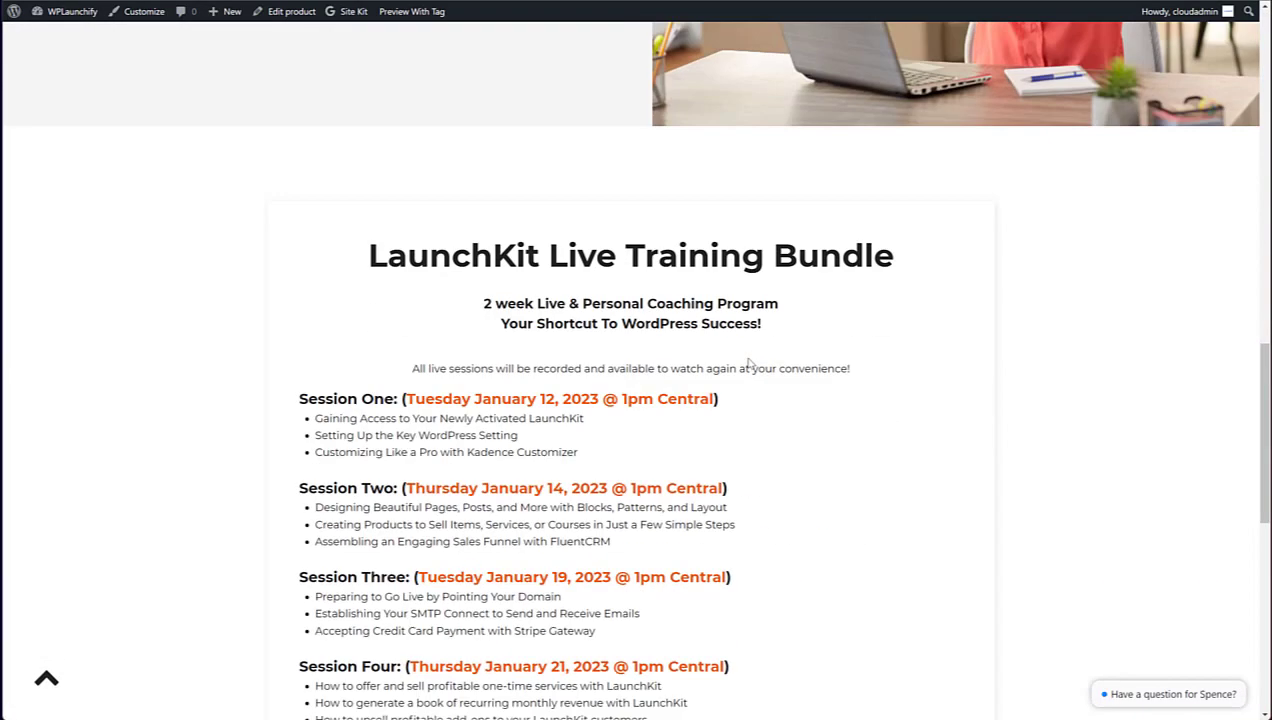
{"action": "scroll", "coordinate": [750, 362], "scroll_direction": "down", "scroll_amount": 2}
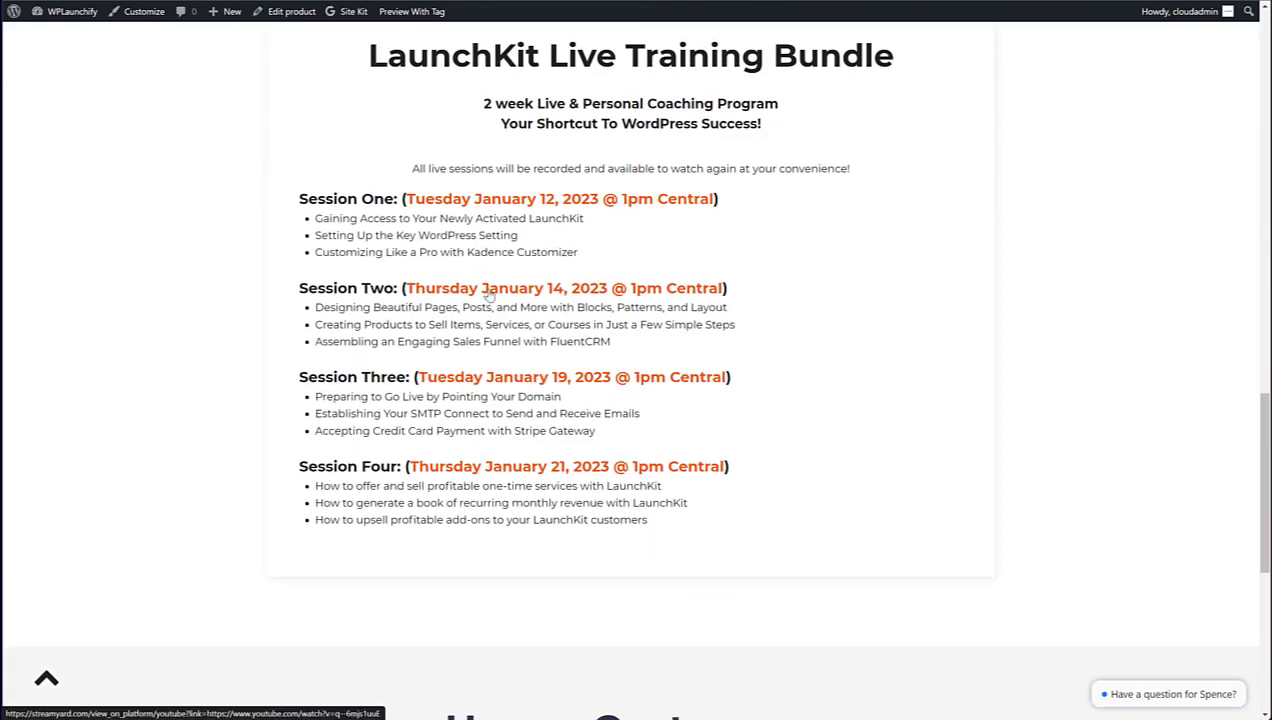
Return from the live session schedule to the Session Replays and view the Session Two – 12/14/23 content.
{"action": "scroll", "coordinate": [437, 203], "scroll_direction": "up", "scroll_amount": 1}
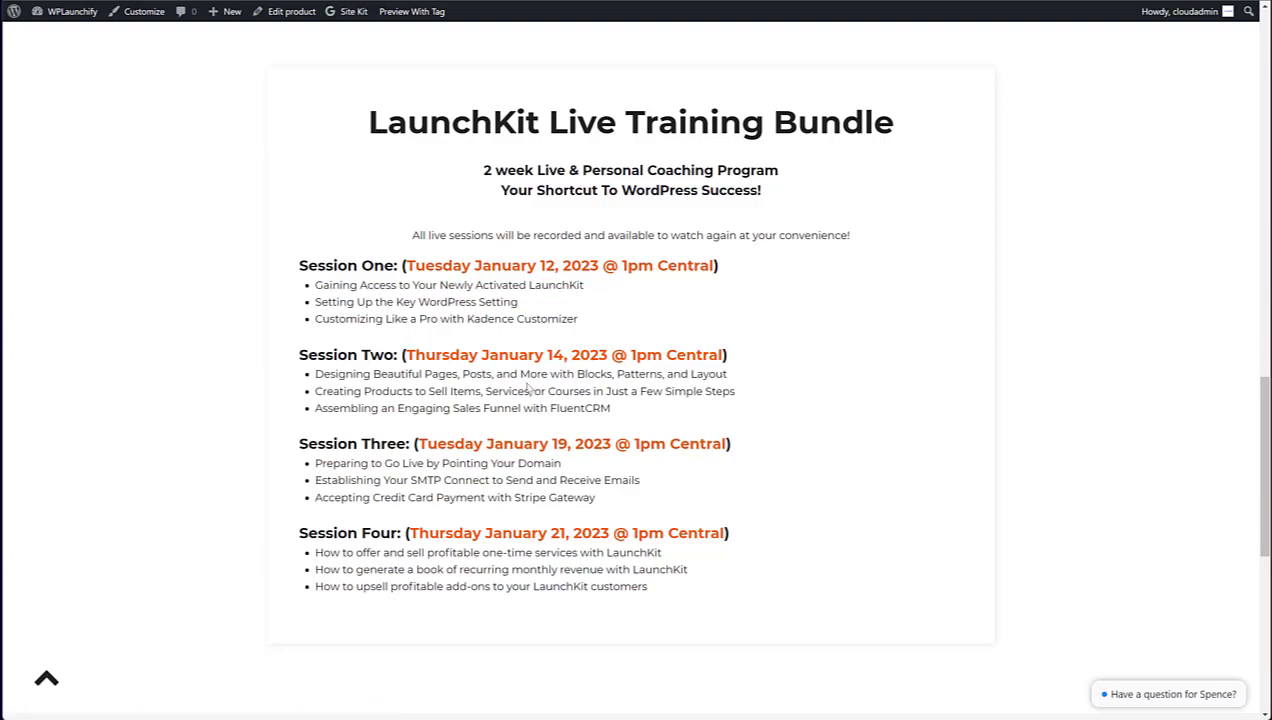
{"action": "scroll", "coordinate": [636, 373], "scroll_direction": "up", "scroll_amount": 15}
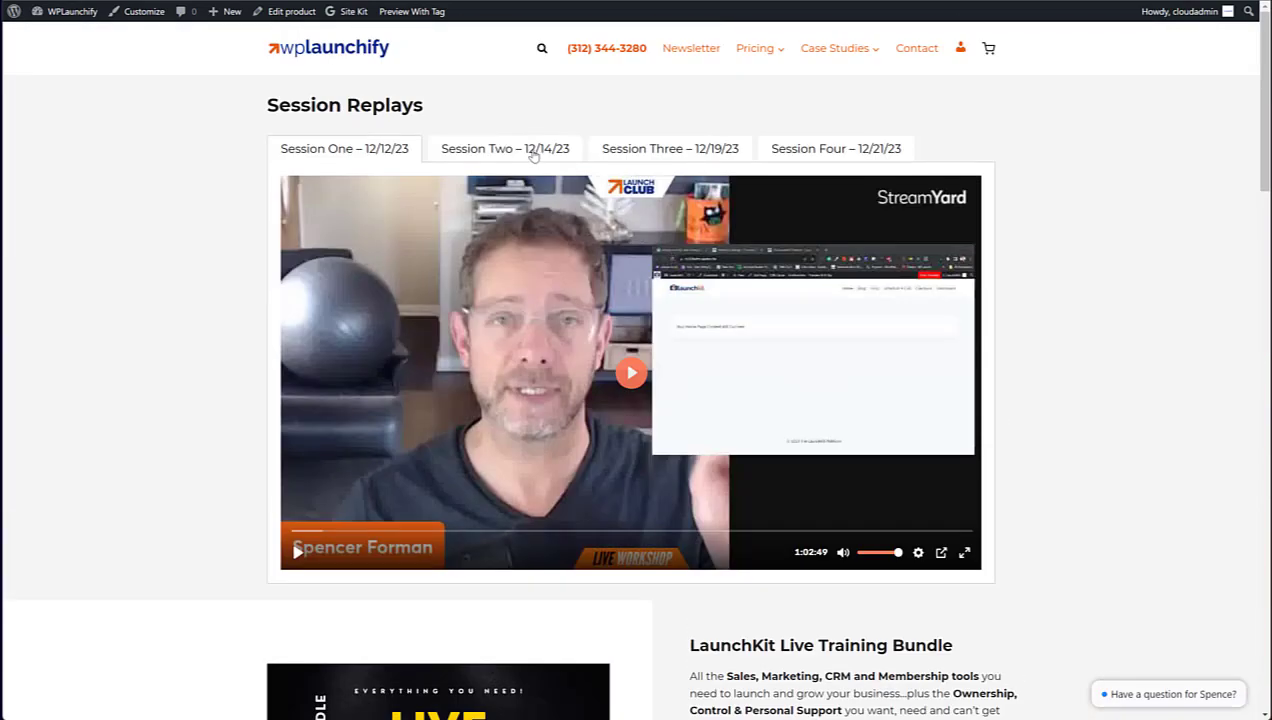
{"action": "left_click", "coordinate": [533, 152]}
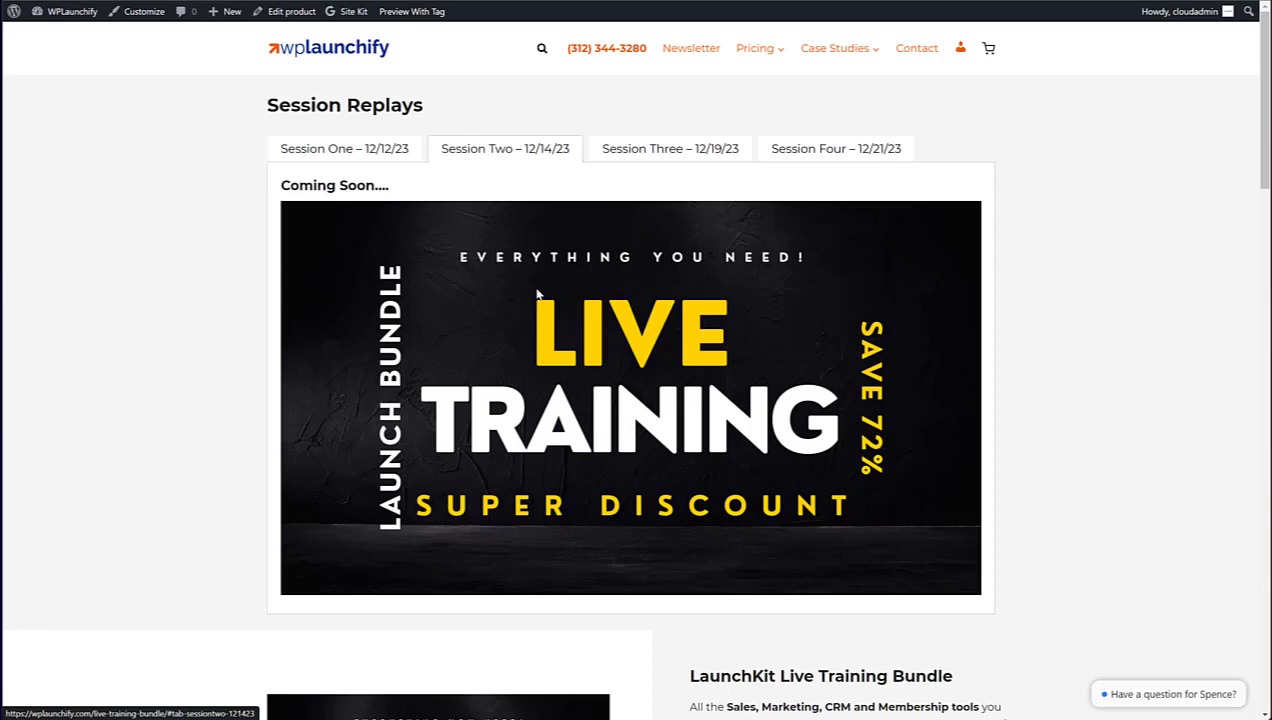
Open the site's Pricing page and review the Happy Customers testimonials and the LaunchKit plan options.
{"action": "left_click", "coordinate": [741, 55]}
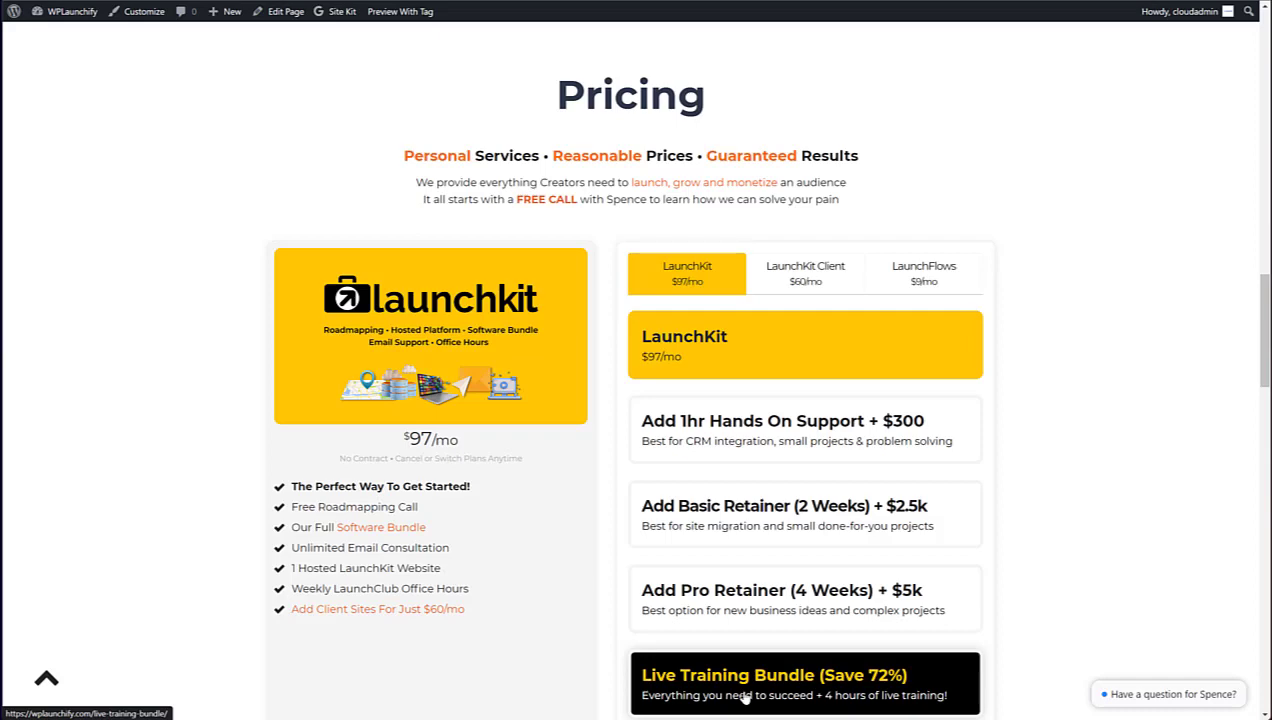
{"action": "scroll", "coordinate": [755, 556], "scroll_direction": "down", "scroll_amount": 6}
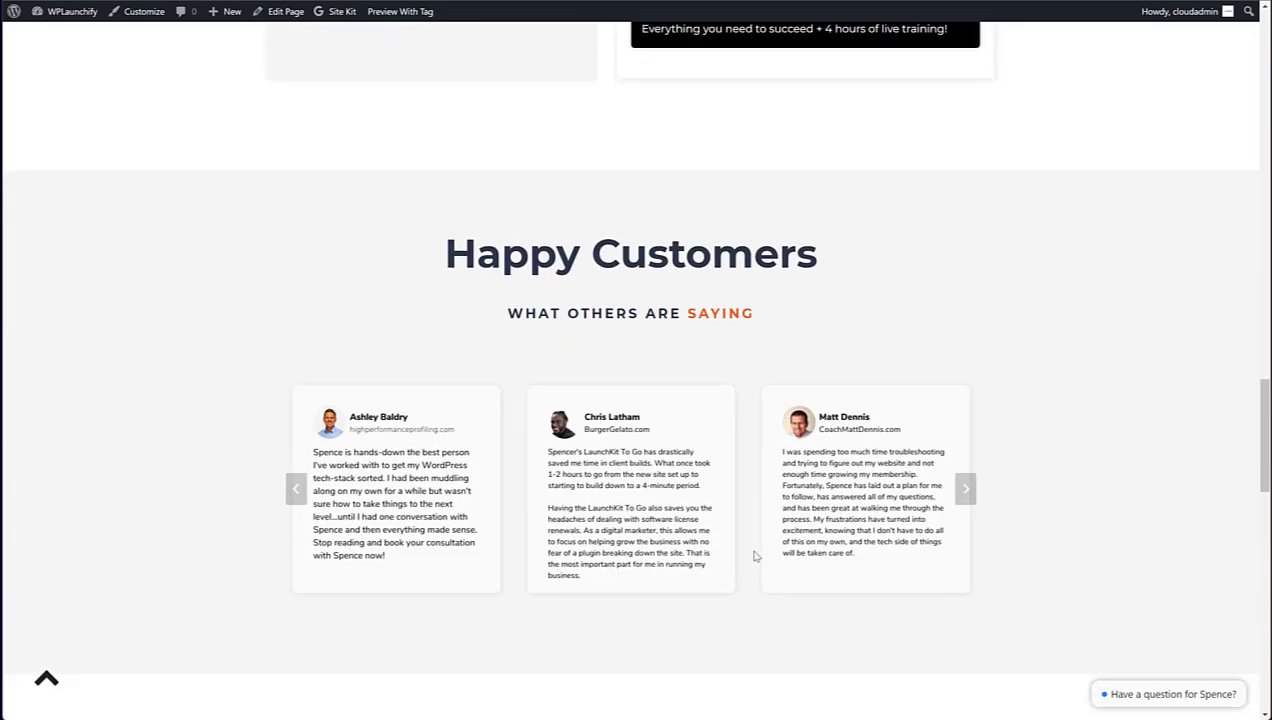
{"action": "left_click", "coordinate": [962, 495]}
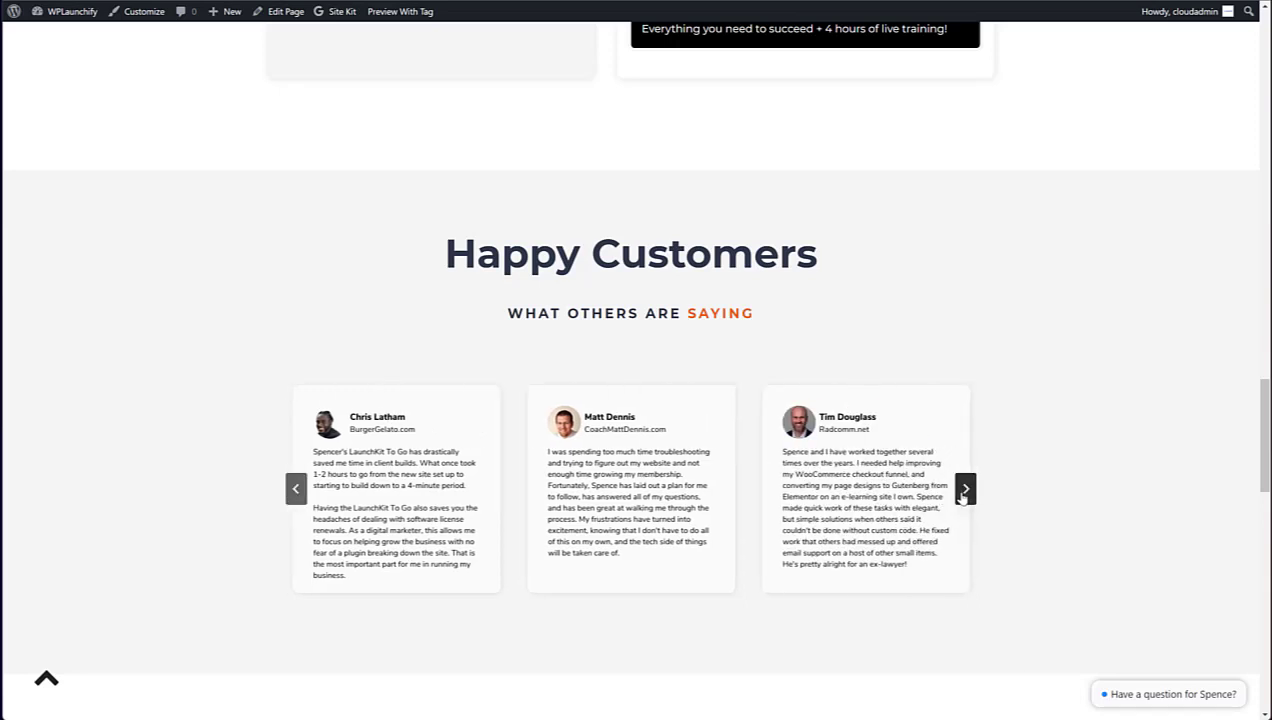
{"action": "left_click", "coordinate": [962, 496]}
{"action": "left_click", "coordinate": [962, 495]}
{"action": "left_click", "coordinate": [962, 495]}
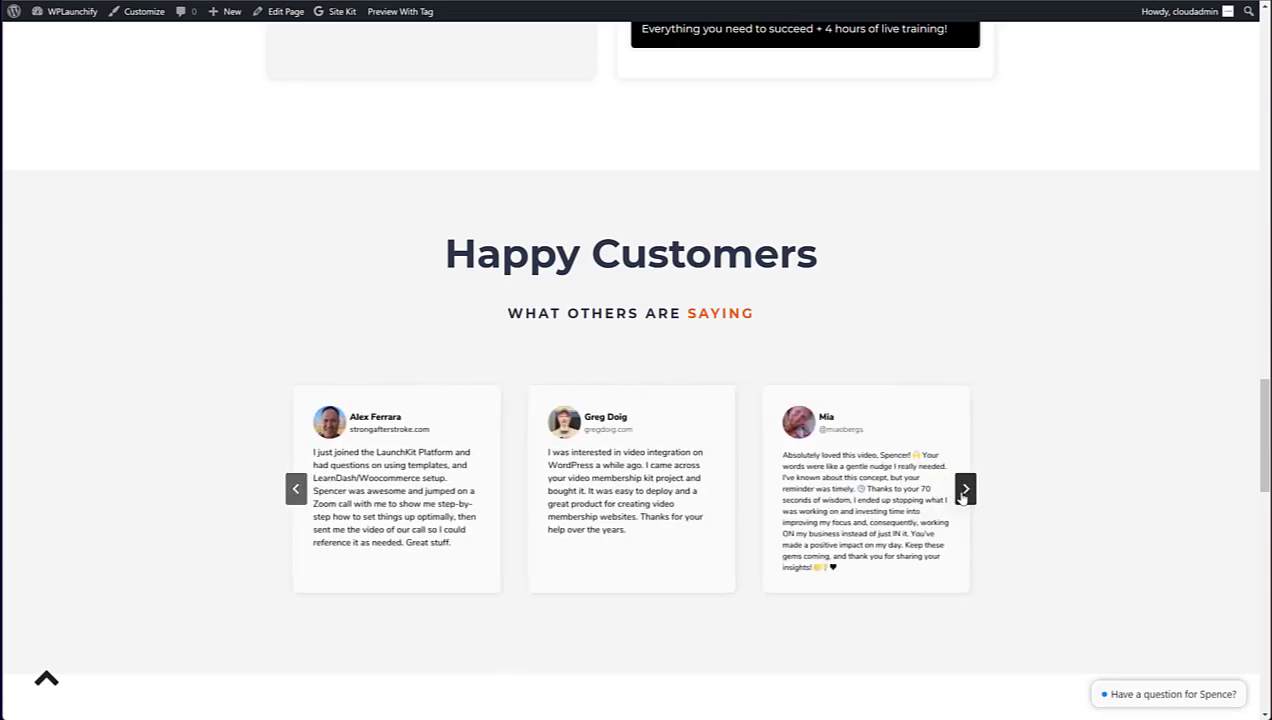
{"action": "left_click", "coordinate": [962, 495]}
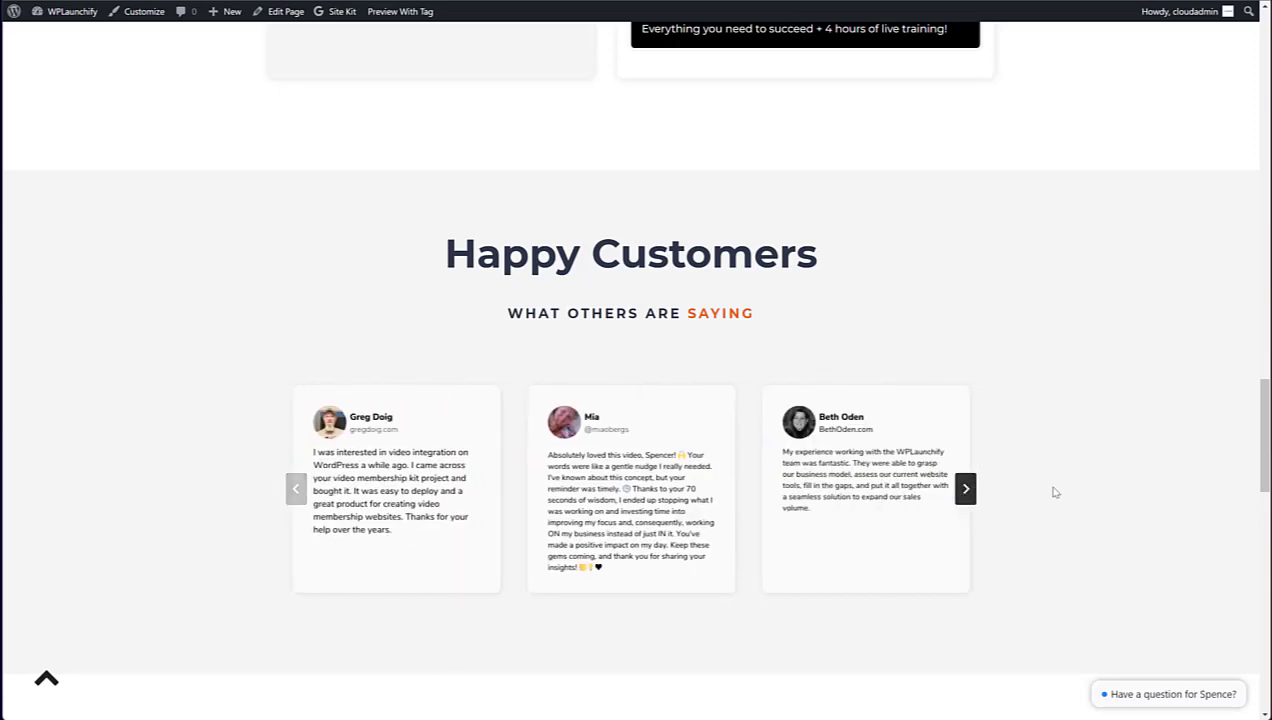
{"action": "scroll", "coordinate": [1052, 490], "scroll_direction": "up", "scroll_amount": 8}
{"action": "scroll", "coordinate": [1055, 492], "scroll_direction": "down", "scroll_amount": 3}
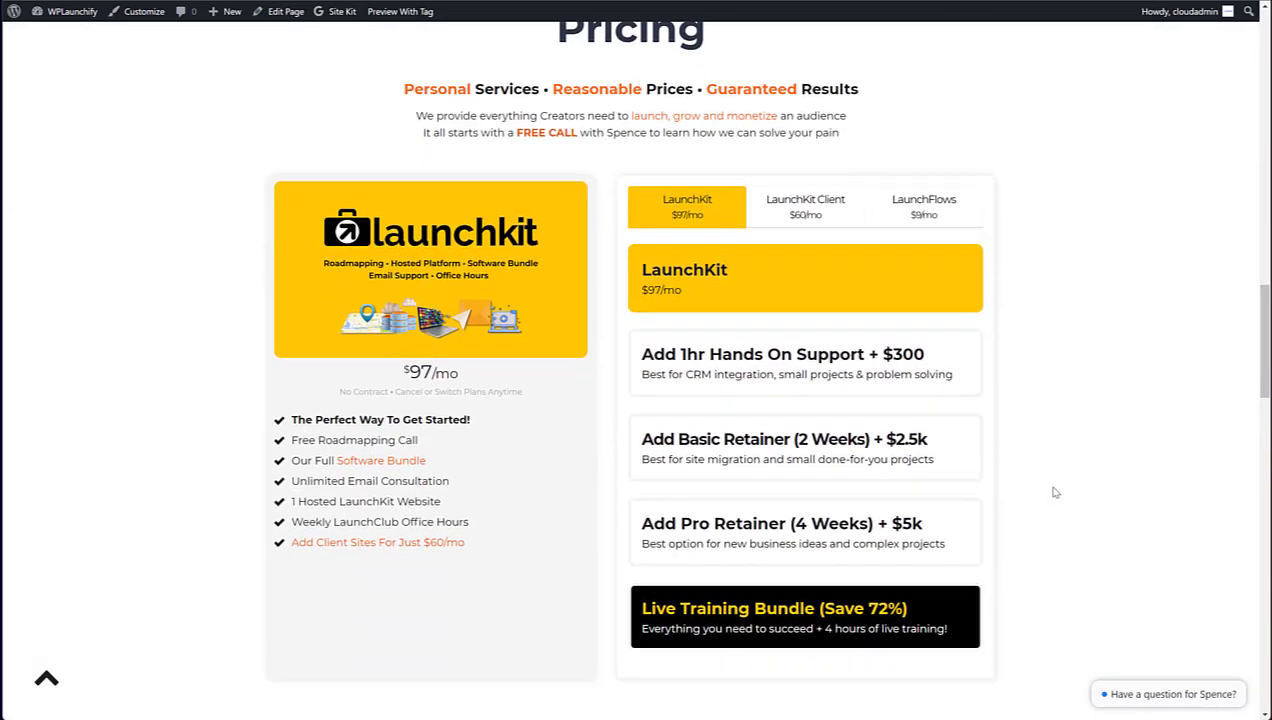